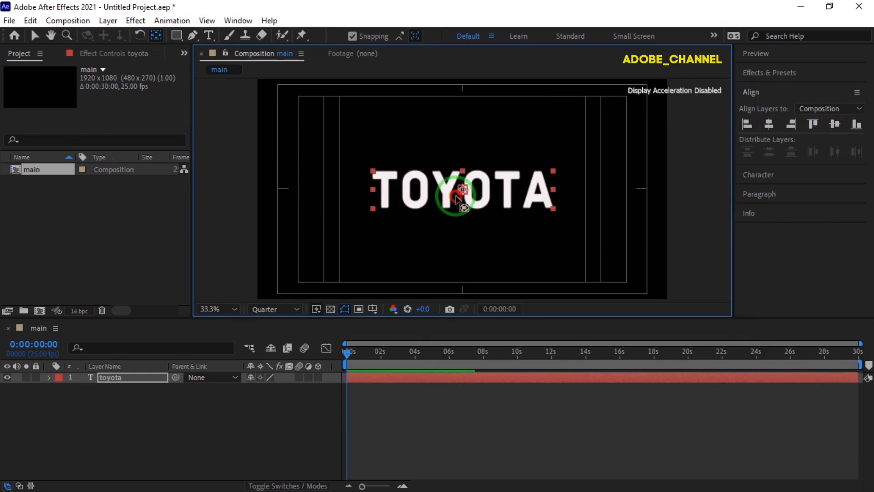
# Step: Duplicate the toyota text layer
pyautogui.click(34, 35)
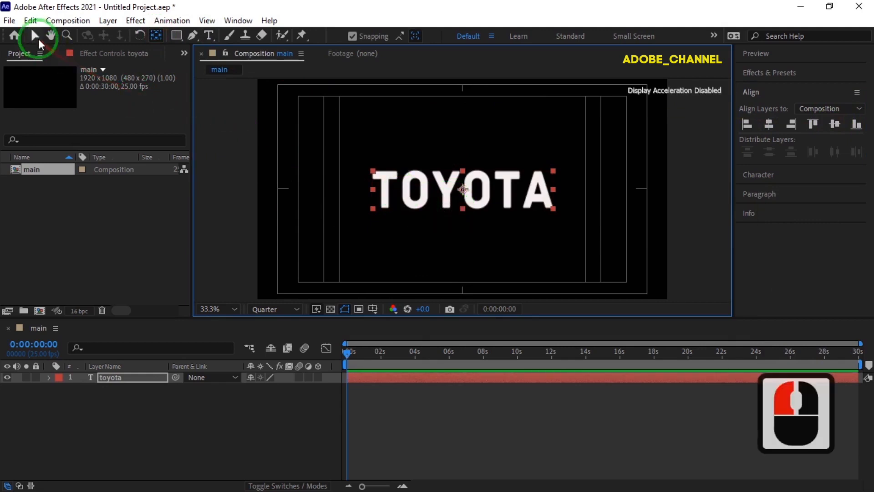
pyautogui.click(126, 376)
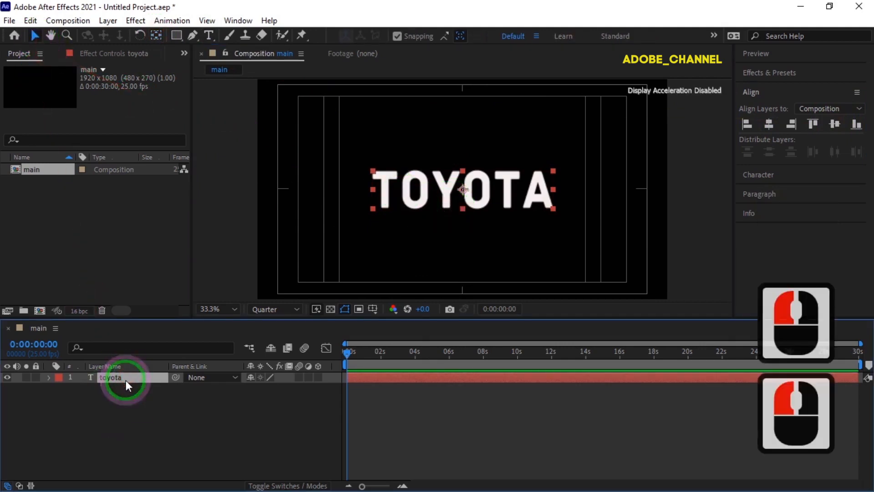
pyautogui.hotkey('ctrl', 'd')
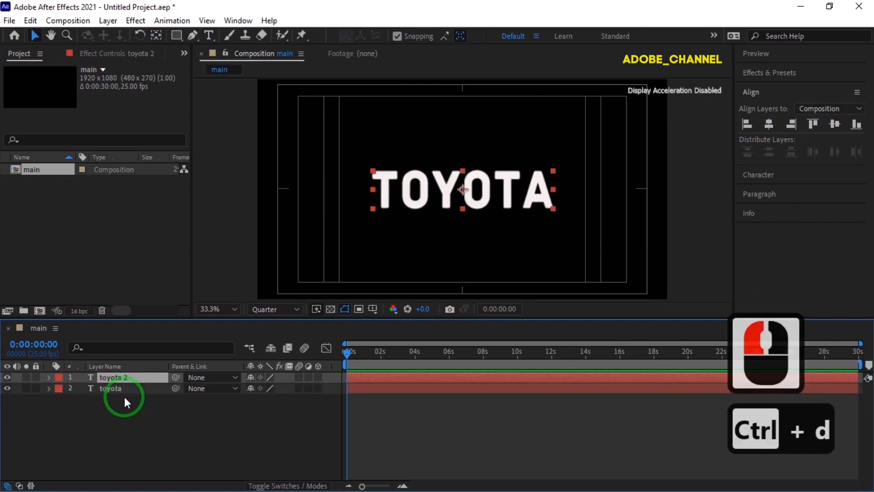
# Step: Move the toyota 2 layer's anchor point to its bottom centre and place the text directly above the original
pyautogui.click(156, 35)
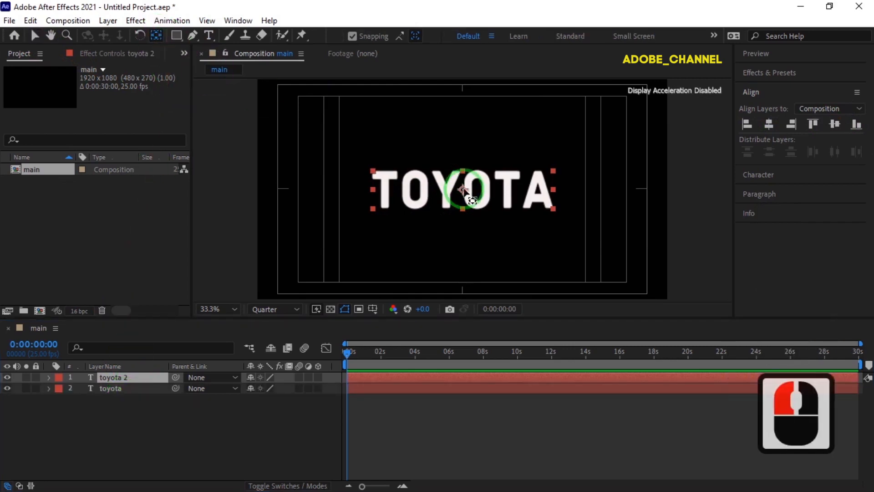
pyautogui.moveTo(464, 190); pyautogui.dragTo(462, 208)
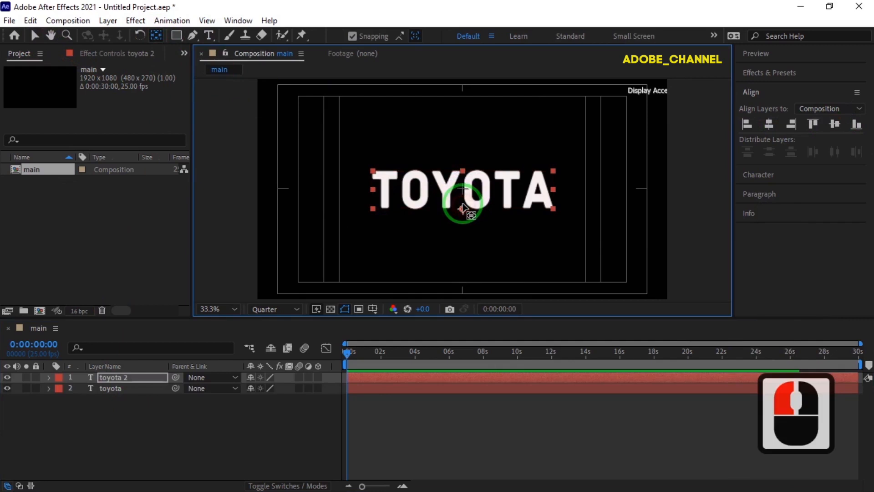
pyautogui.click(35, 35)
pyautogui.moveTo(484, 187); pyautogui.dragTo(483, 146)
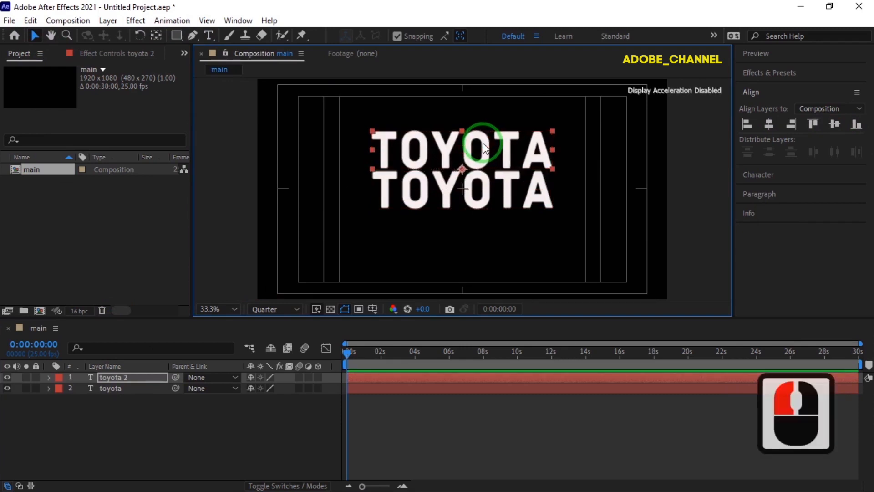
# Step: Duplicate the original toyota layer again and move the copy's anchor point to the centre of its top edge
pyautogui.click(136, 390)
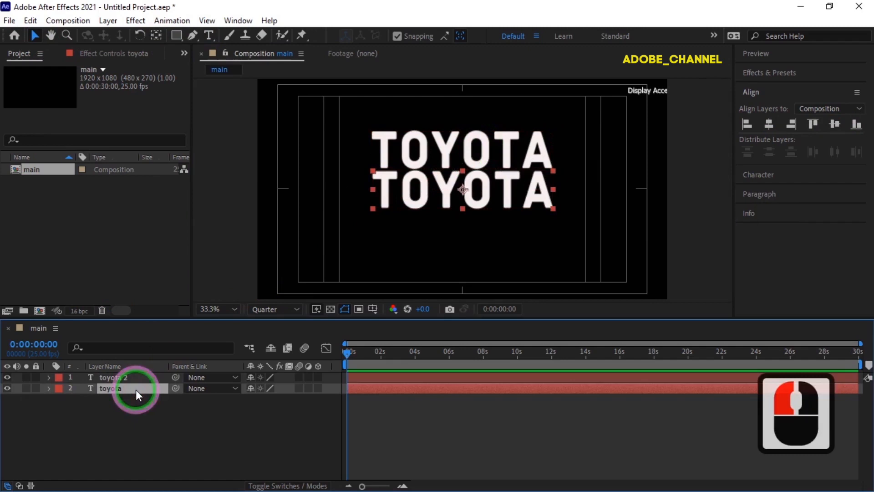
pyautogui.hotkey('ctrl', 'd')
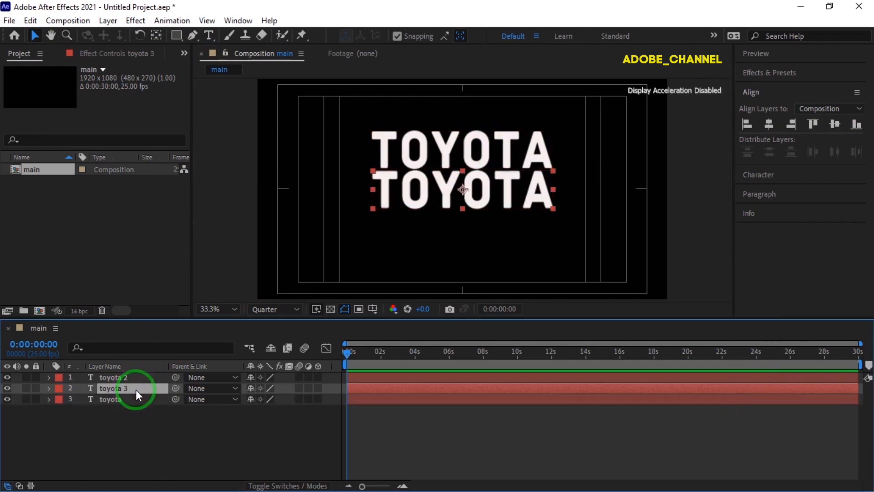
pyautogui.click(157, 37)
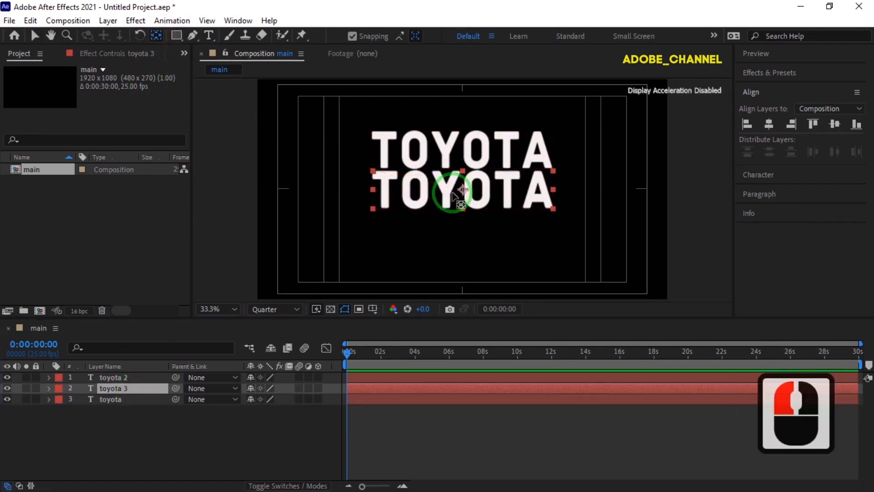
pyautogui.moveTo(463, 191); pyautogui.dragTo(467, 173)
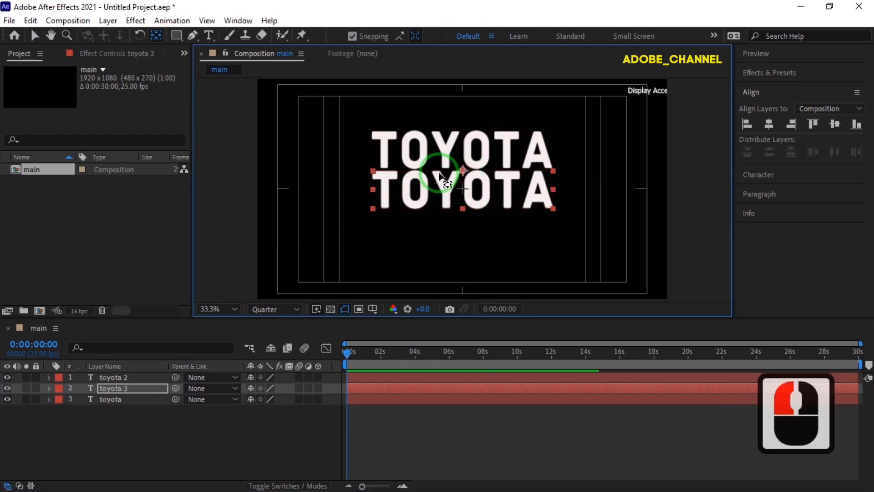
# Step: Place the toyota 3 text directly below the original, nudging it down and left to line it up
pyautogui.click(34, 35)
pyautogui.click(493, 208)
pyautogui.moveTo(471, 200); pyautogui.dragTo(472, 240)
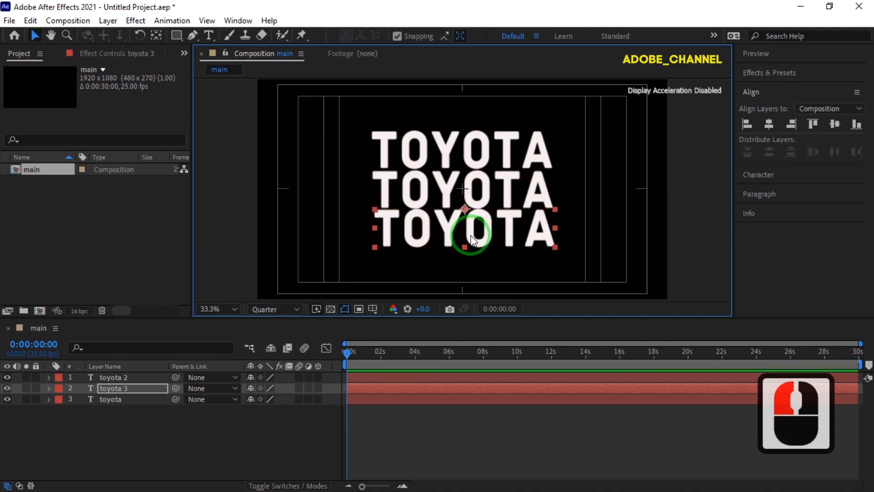
pyautogui.press('Down')
pyautogui.press('Down')
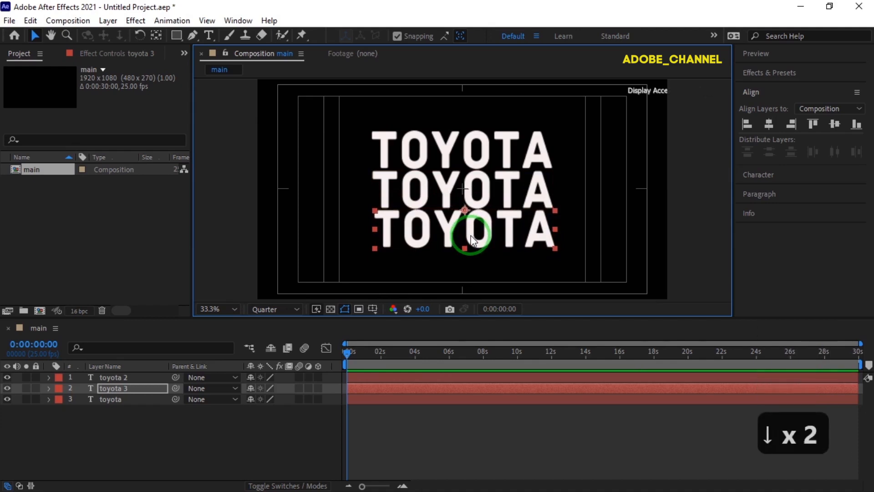
pyautogui.press('Left')
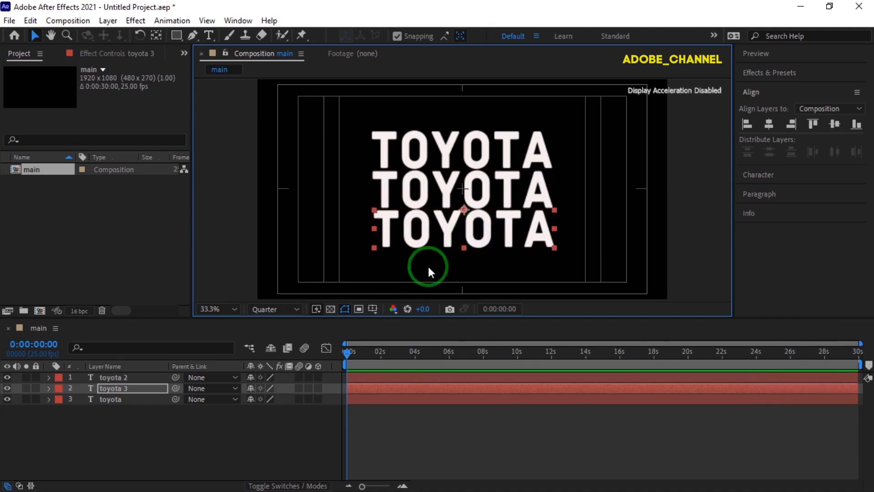
# Step: Turn all three toyota text layers into 3D layers
pyautogui.moveTo(138, 435); pyautogui.dragTo(311, 379)
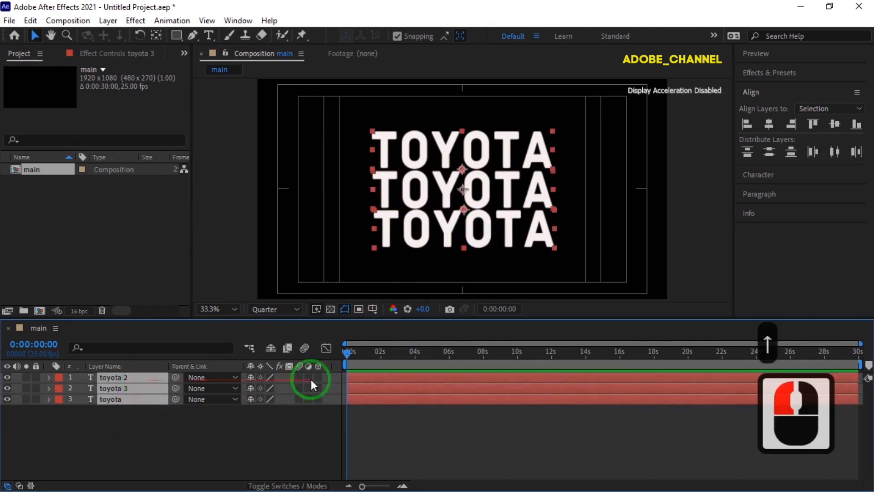
pyautogui.click(318, 377)
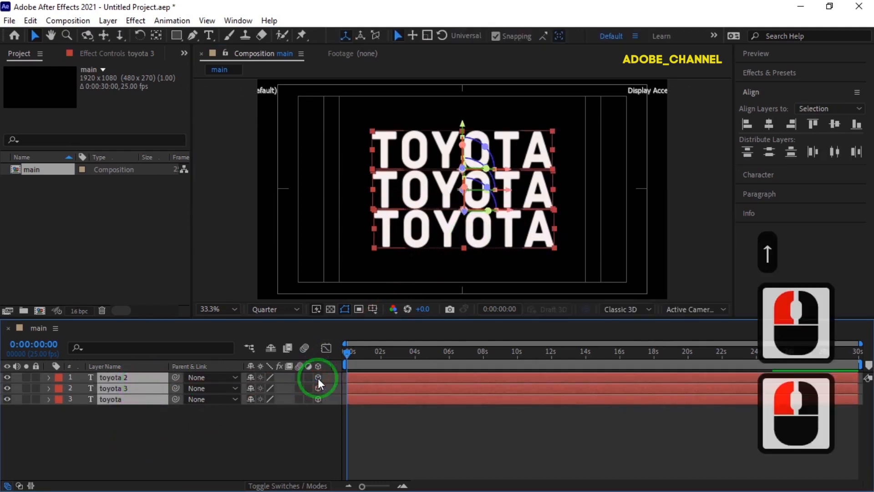
pyautogui.click(255, 438)
# Step: Set the X Rotation of the toyota 2 layer to -90°
pyautogui.doubleClick(133, 382)
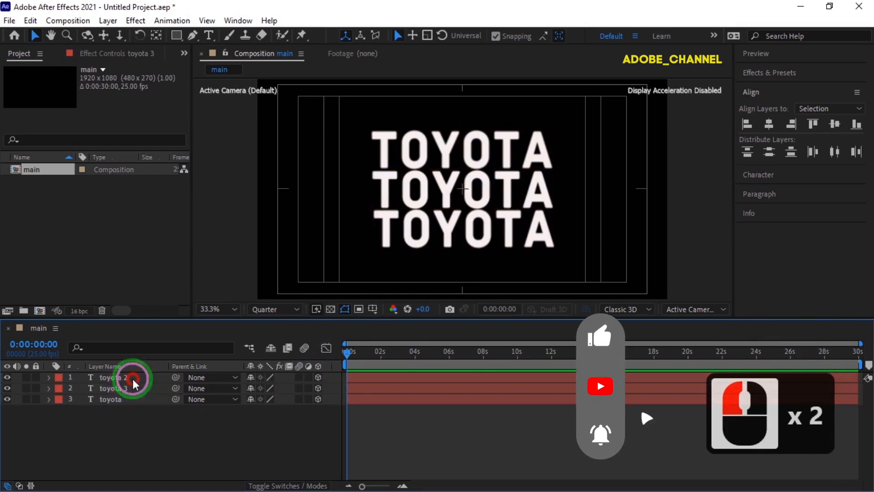
pyautogui.press('r')
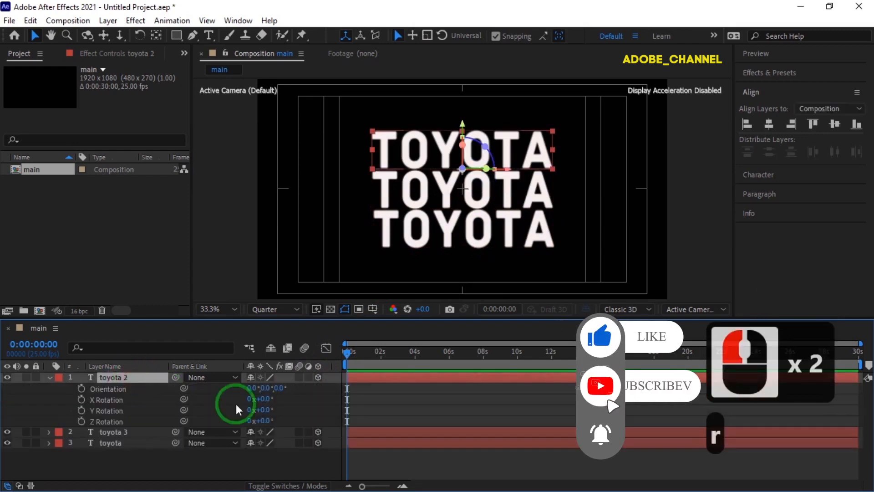
pyautogui.click(264, 399)
pyautogui.write('-90')
pyautogui.press('Return')
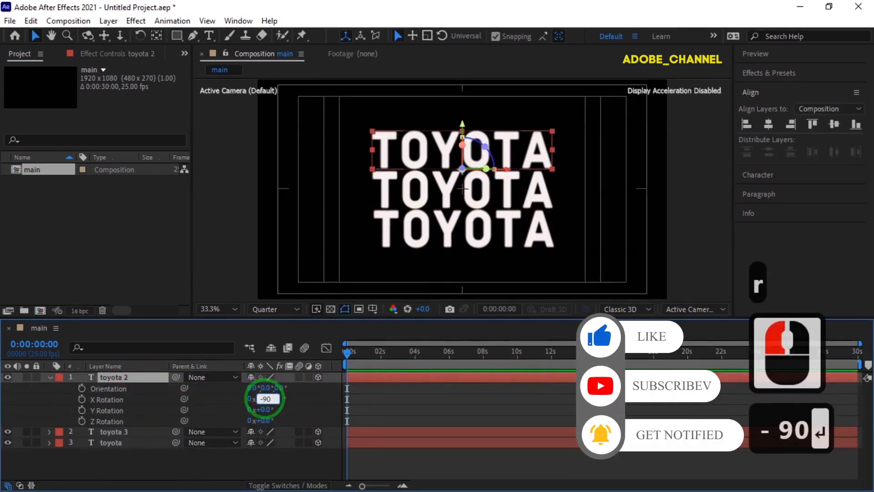
pyautogui.click(50, 376)
# Step: Set the X Rotation of the toyota 3 layer to 90°
pyautogui.click(121, 388)
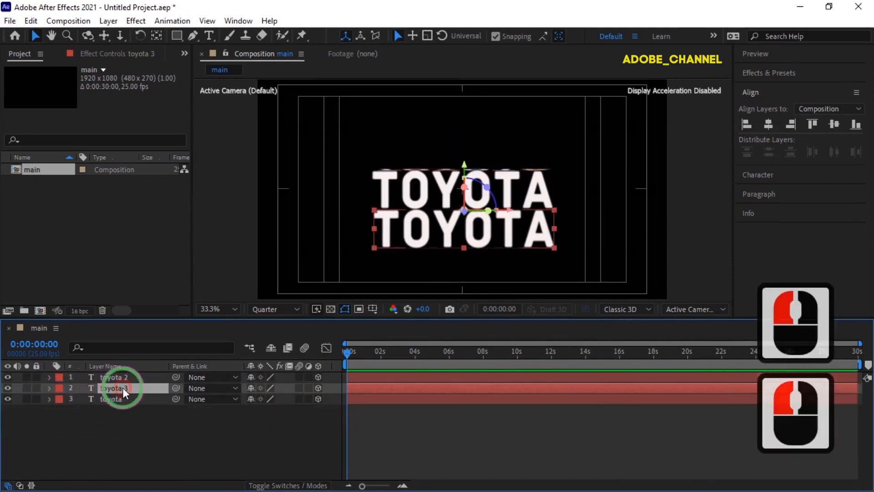
pyautogui.press('r')
pyautogui.click(264, 410)
pyautogui.write('90')
pyautogui.press('Return')
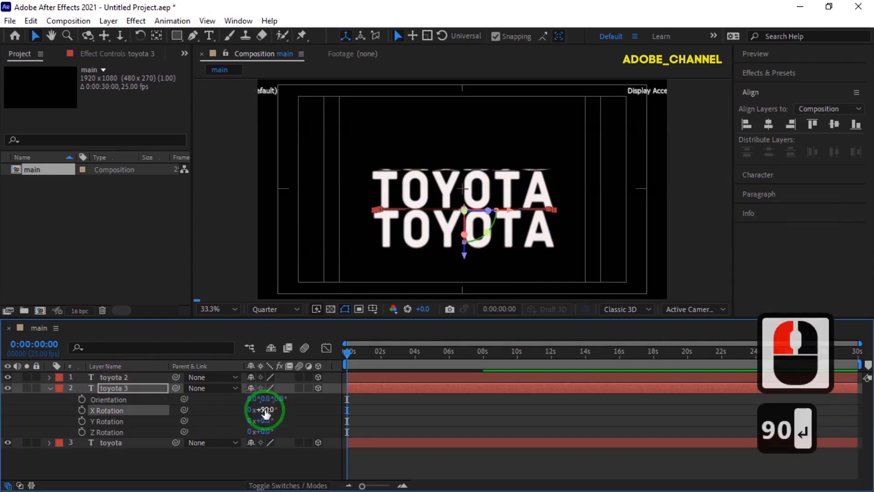
pyautogui.click(49, 388)
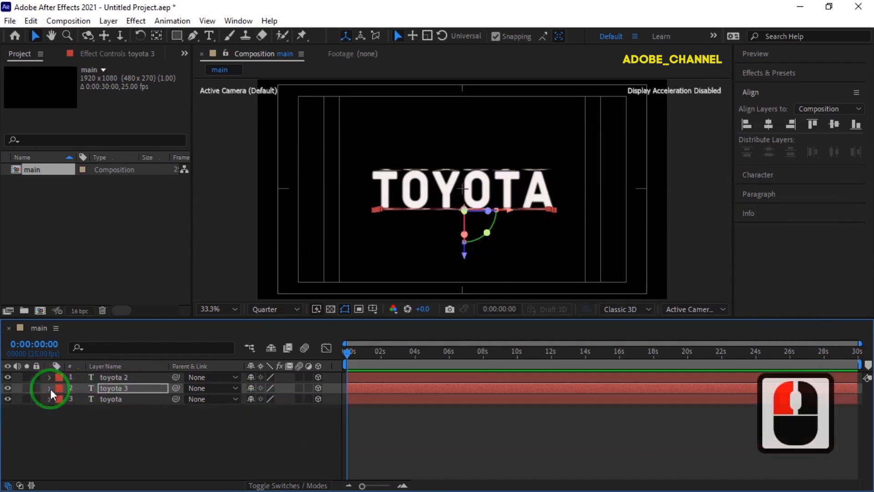
# Step: In the Left view, duplicate the toyota layer and move the copy along Z to close the open side of the box
pyautogui.click(722, 310)
pyautogui.click(690, 149)
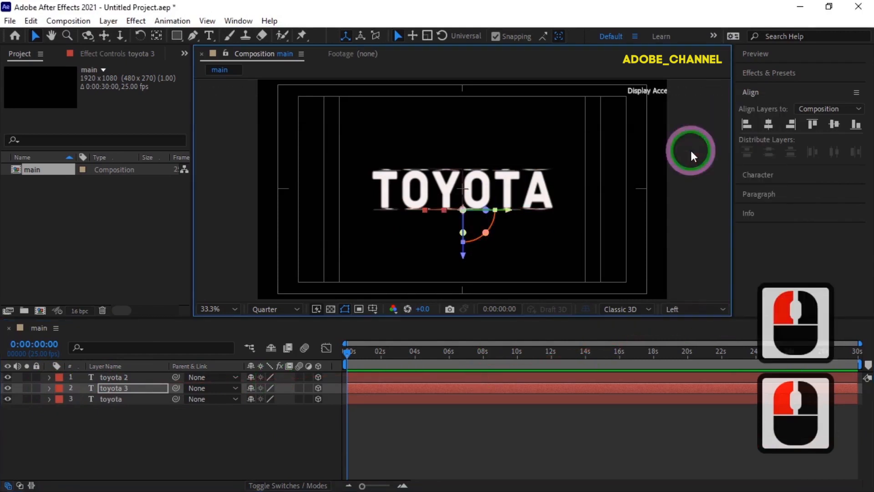
pyautogui.click(125, 398)
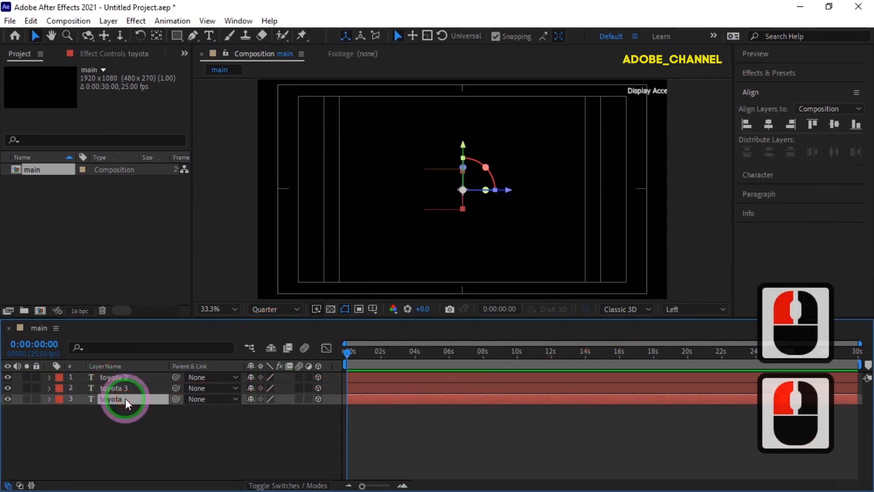
pyautogui.hotkey('ctrl', 'd')
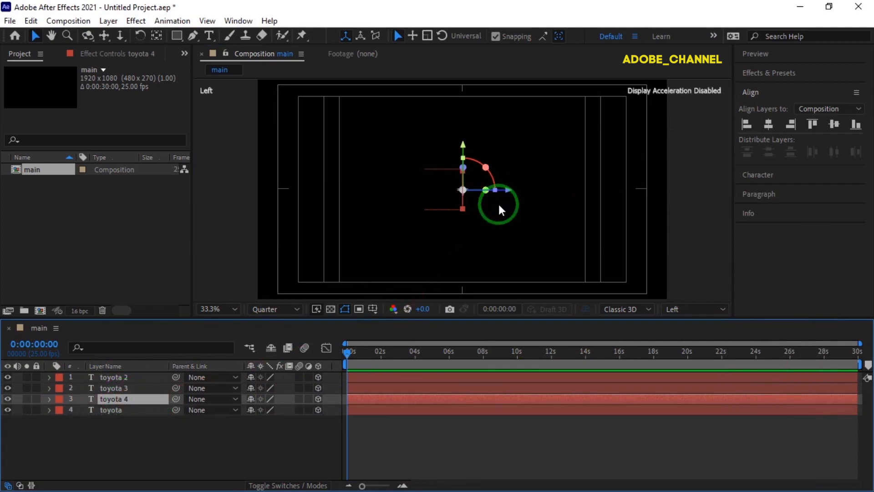
pyautogui.scroll(3, 498, 202)
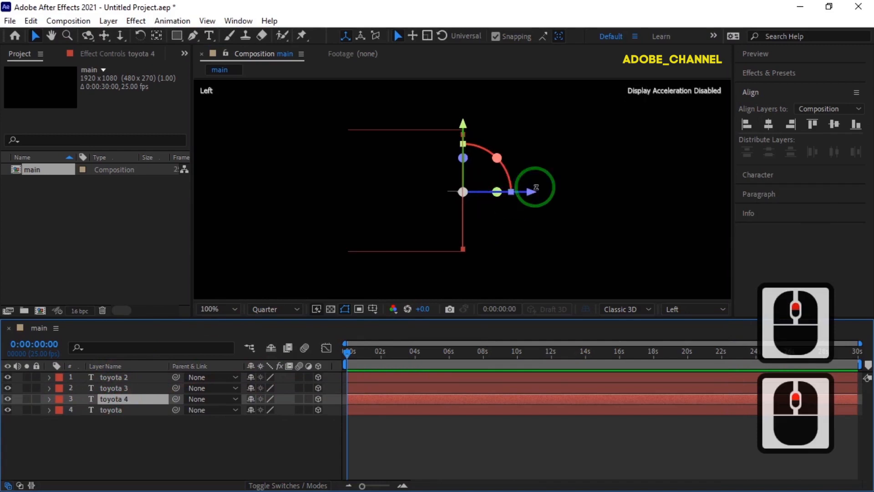
pyautogui.moveTo(533, 195); pyautogui.dragTo(417, 204)
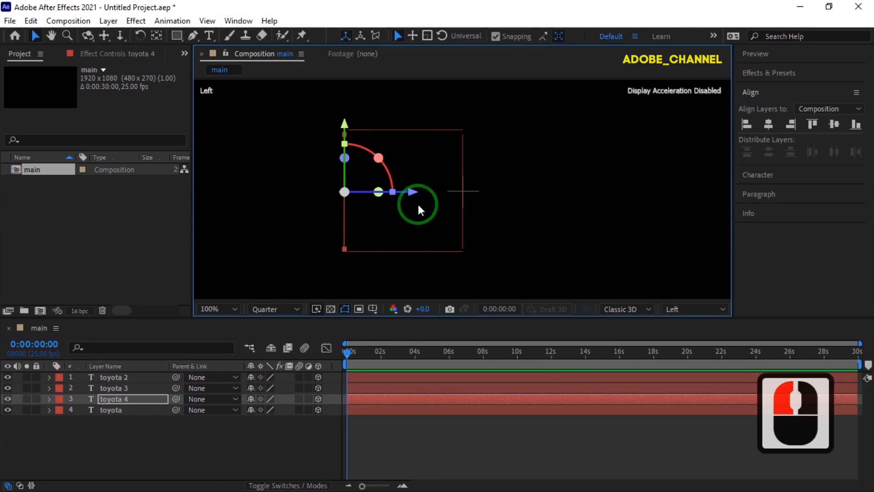
# Step: Parent toyota 2, toyota 3 and toyota 4 to the toyota layer and move it along Z to centre the box
pyautogui.keyDown('shift'); pyautogui.click(139, 378); pyautogui.keyUp('shift')
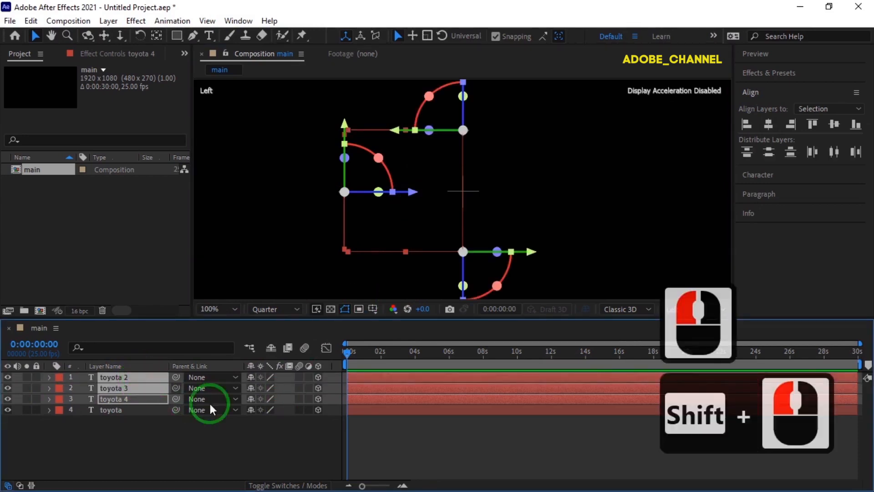
pyautogui.moveTo(175, 399); pyautogui.dragTo(122, 412)
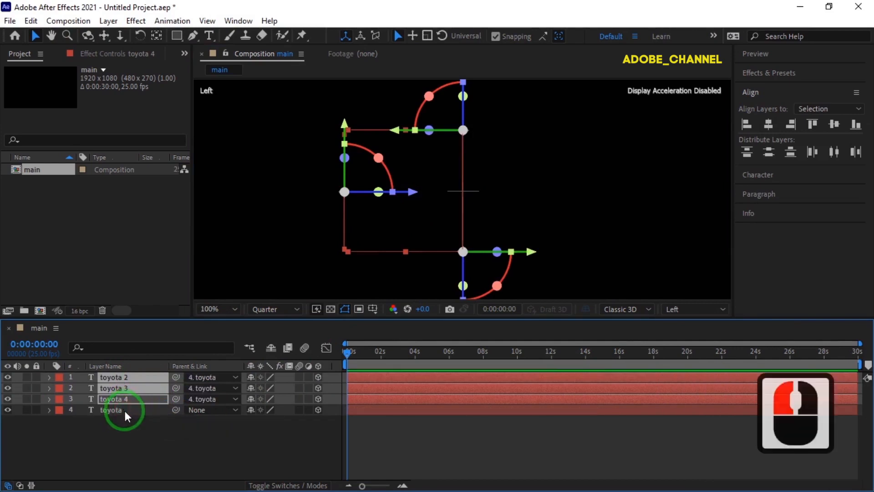
pyautogui.click(126, 411)
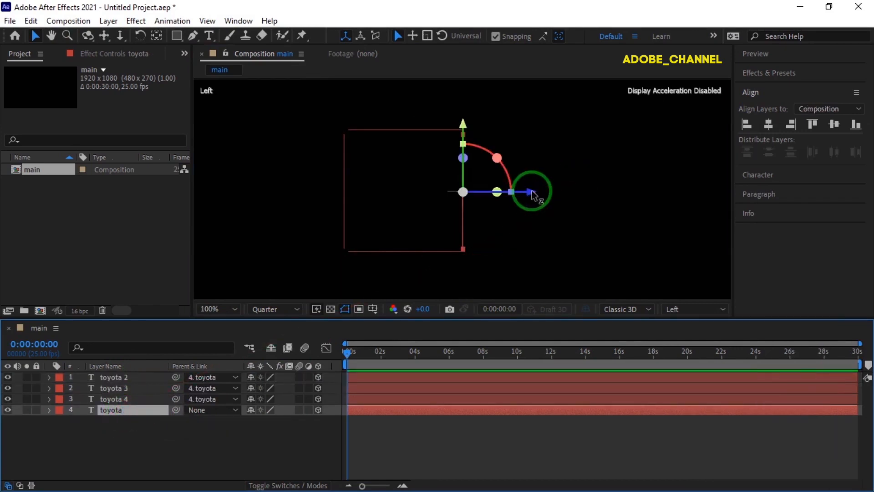
pyautogui.moveTo(533, 193); pyautogui.dragTo(585, 195)
pyautogui.click(283, 367)
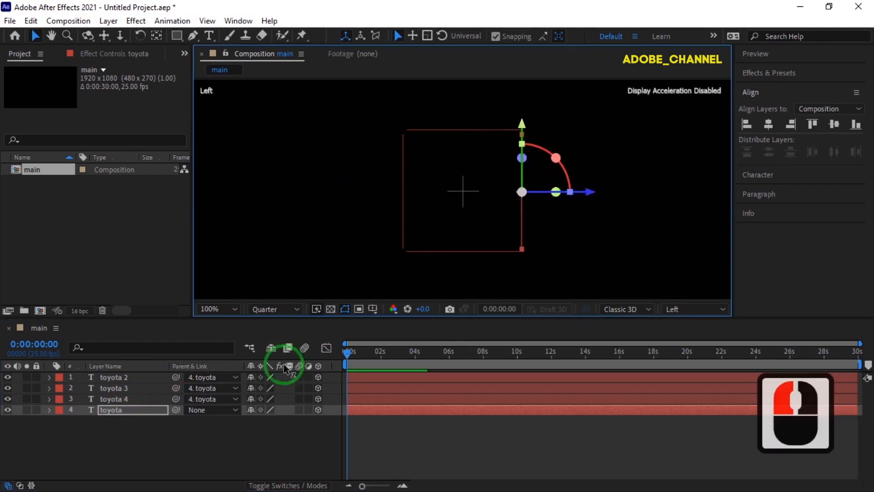
# Step: Add a new null object to the main composition
pyautogui.click(163, 435)
pyautogui.rightClick(163, 435)
pyautogui.moveTo(306, 281)
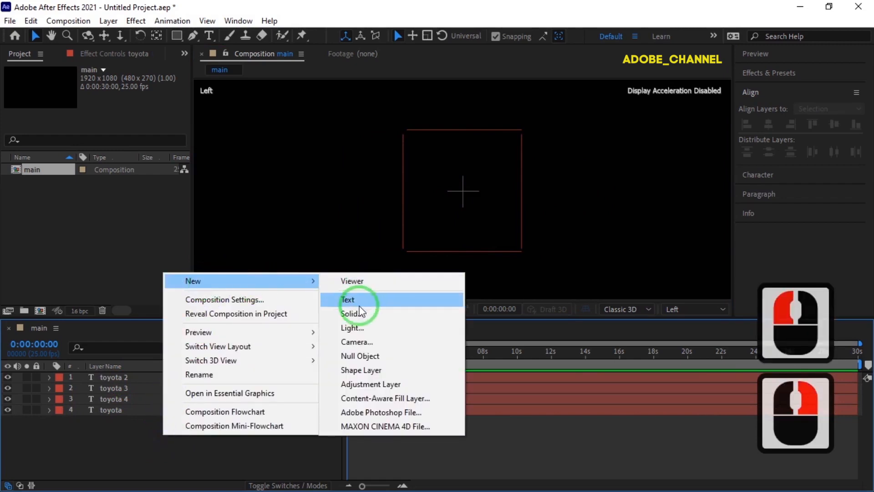
pyautogui.click(360, 355)
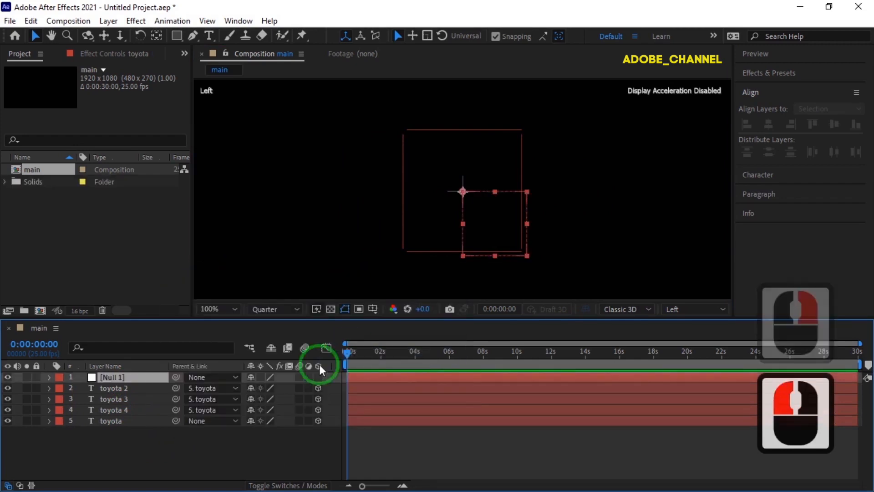
# Step: Rename the new null object rotate and make it a 3D layer
pyautogui.rightClick(136, 376)
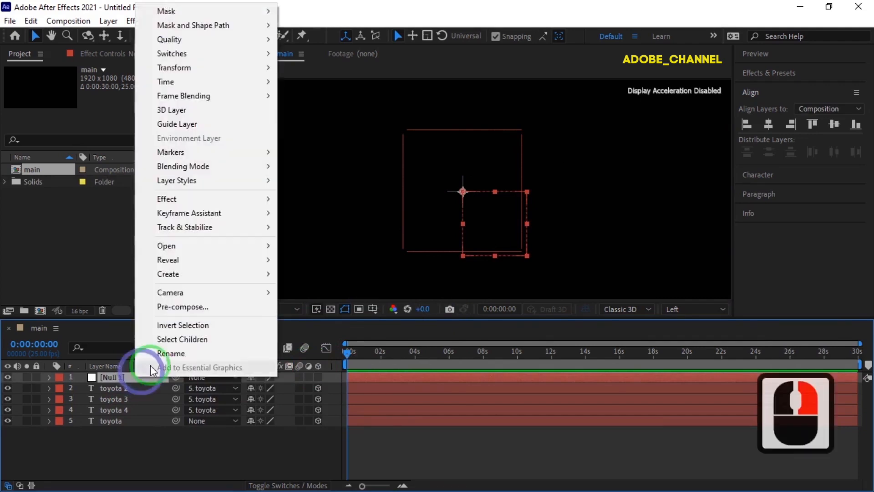
pyautogui.click(162, 354)
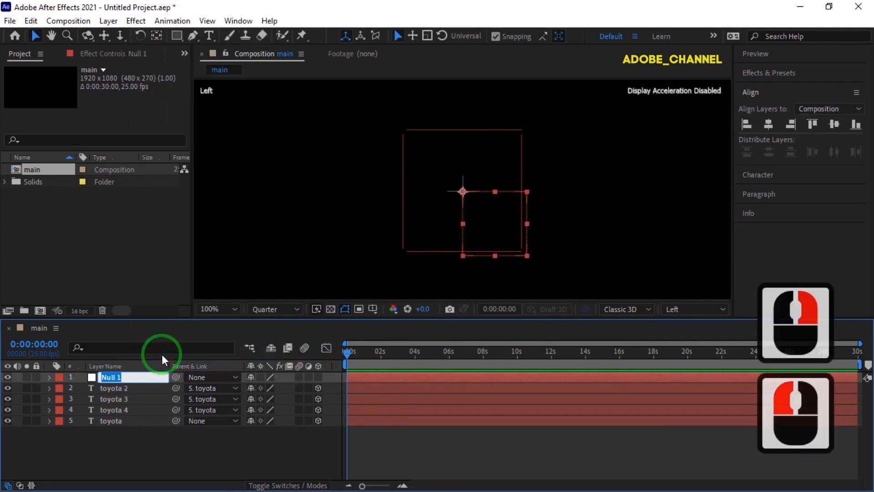
pyautogui.write('rotate')
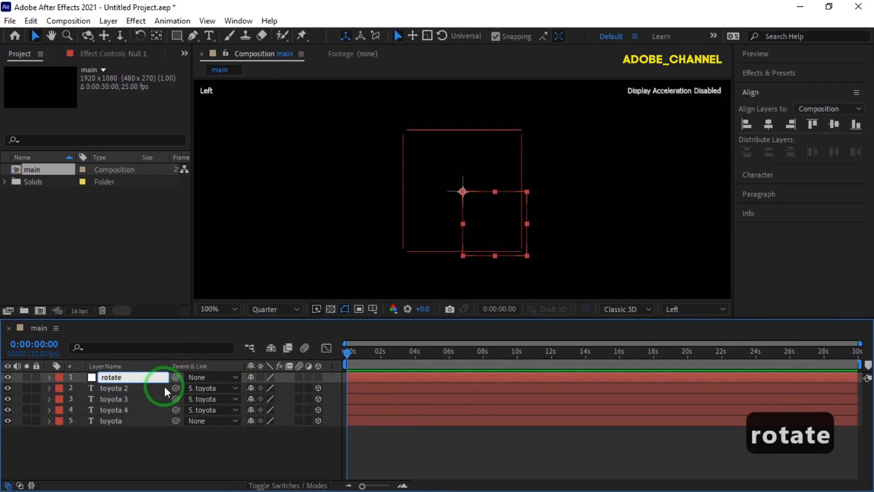
pyautogui.press('Return')
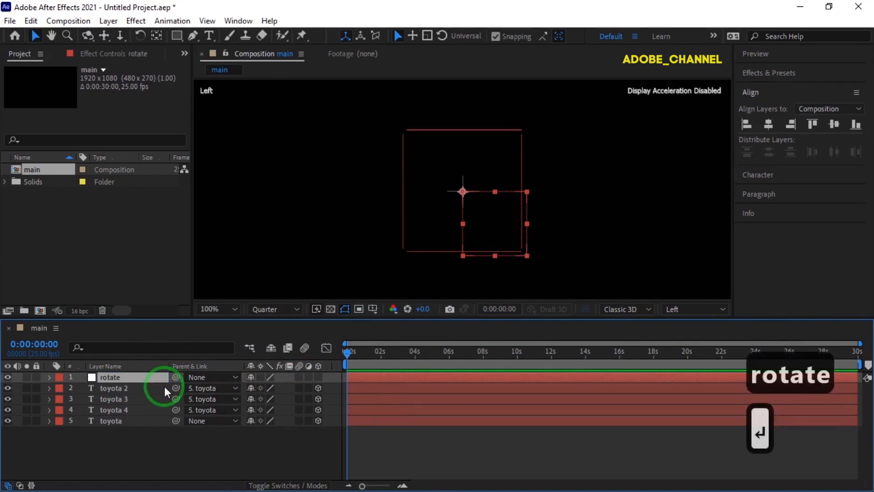
pyautogui.click(317, 377)
# Step: Parent toyota, toyota 2, toyota 3 and toyota 4 to the rotate null
pyautogui.click(133, 422)
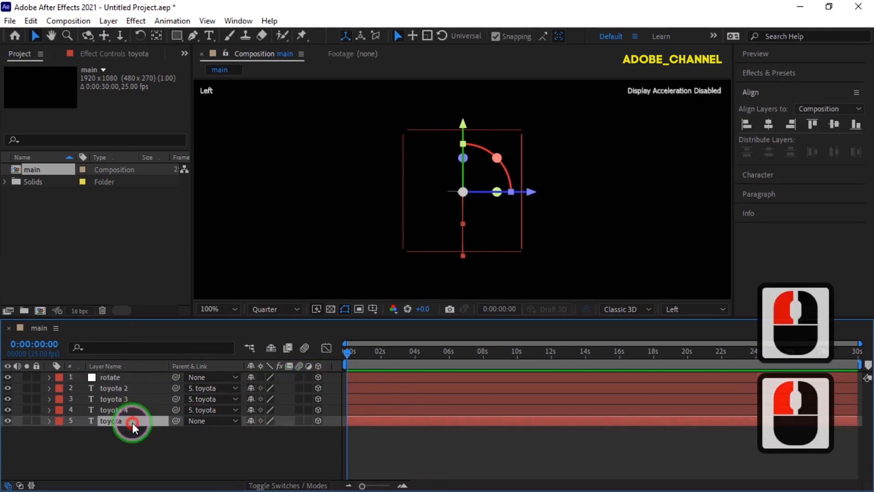
pyautogui.moveTo(175, 420); pyautogui.dragTo(122, 377)
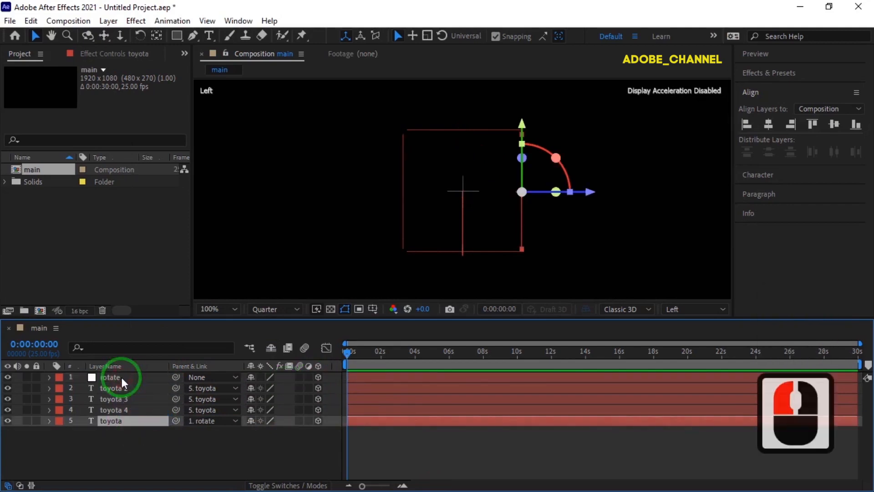
pyautogui.keyDown('shift'); pyautogui.click(116, 409); pyautogui.keyUp('shift')
pyautogui.keyDown('shift'); pyautogui.click(122, 388); pyautogui.keyUp('shift')
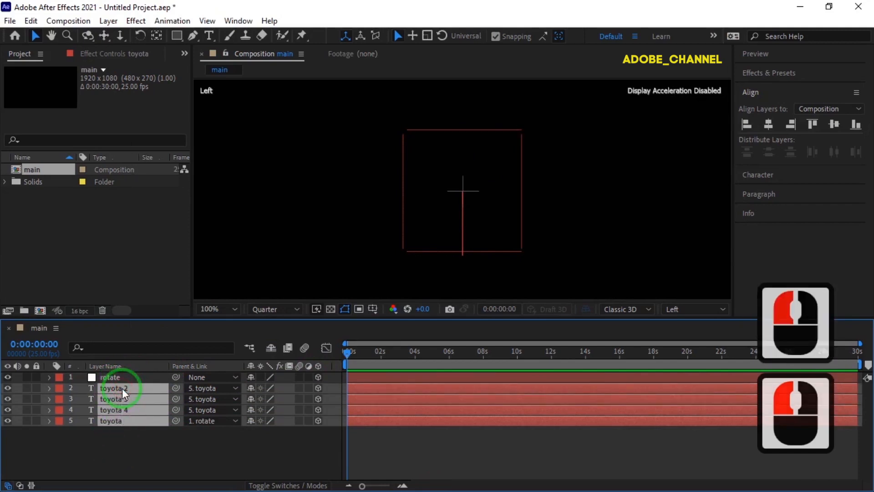
pyautogui.moveTo(177, 386); pyautogui.dragTo(119, 375)
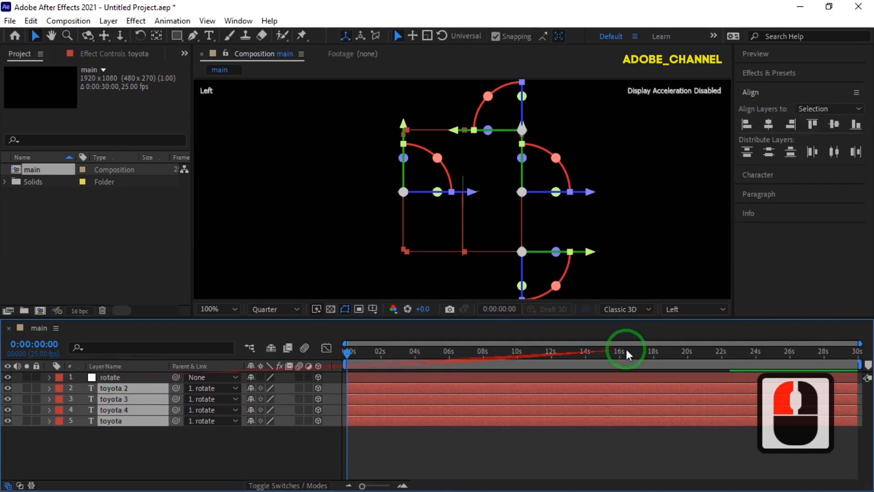
# Step: Switch the composition view to Active Camera (Default) and set its magnification to Fit
pyautogui.click(724, 308)
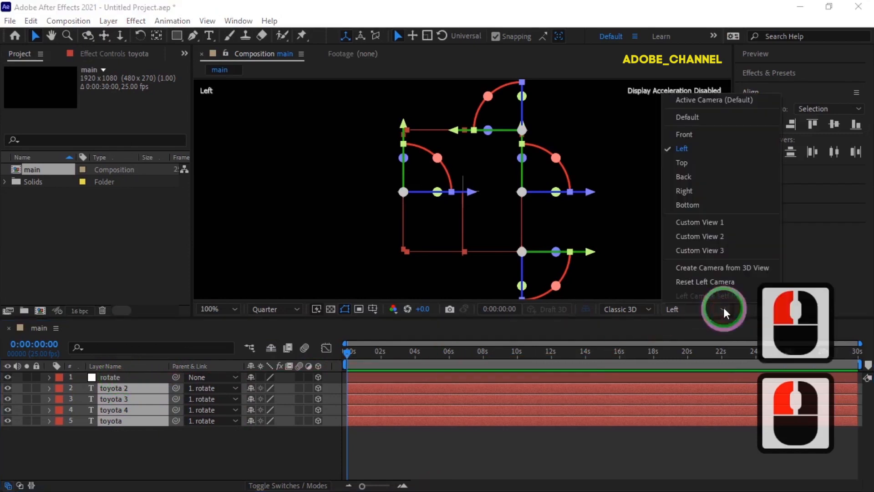
pyautogui.click(711, 102)
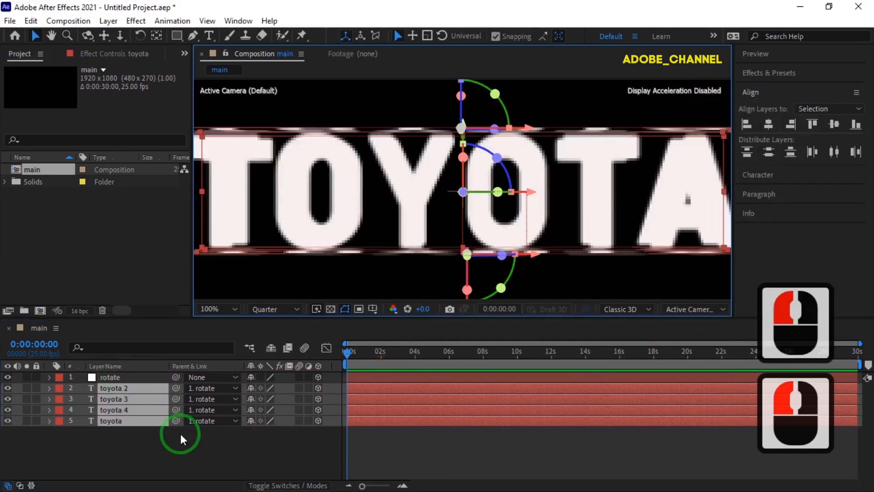
pyautogui.click(233, 309)
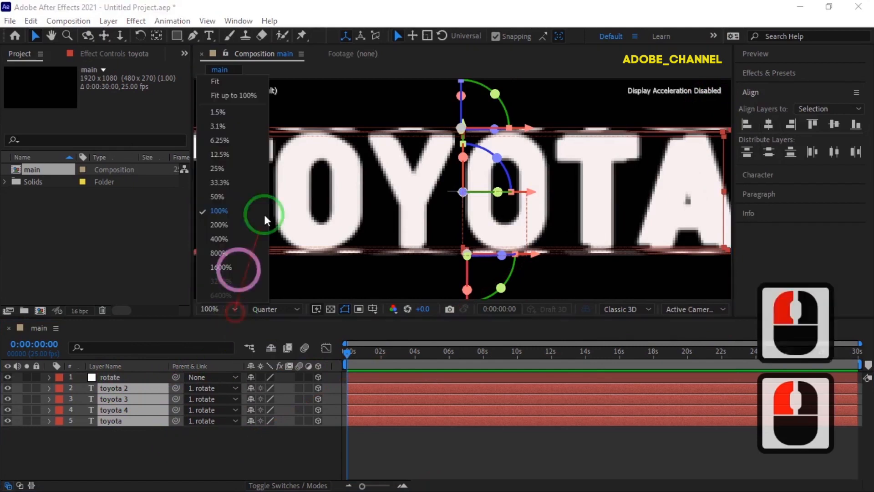
pyautogui.click(237, 80)
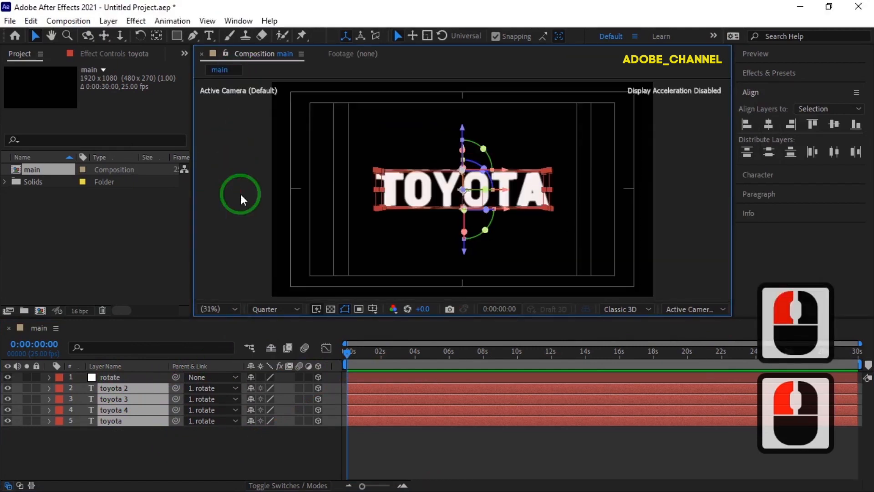
# Step: Add a second null object as a 3D layer and parent the rotate layer to it
pyautogui.click(119, 376)
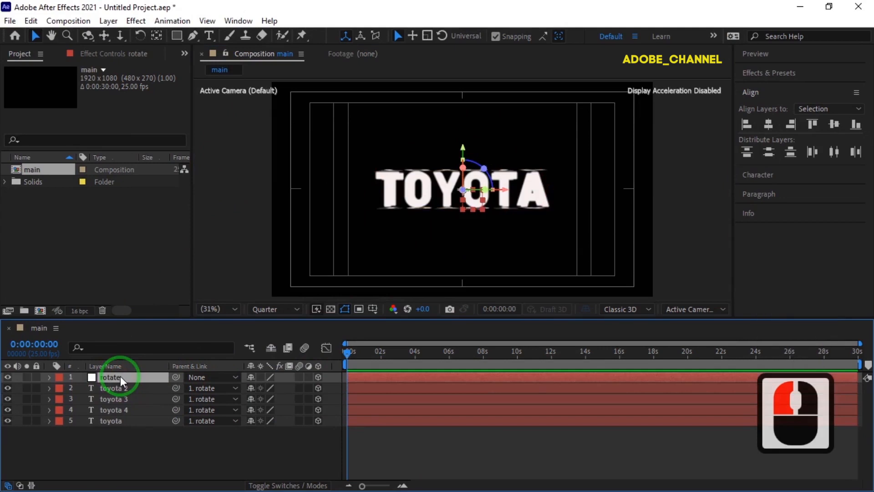
pyautogui.click(102, 474)
pyautogui.rightClick(130, 458)
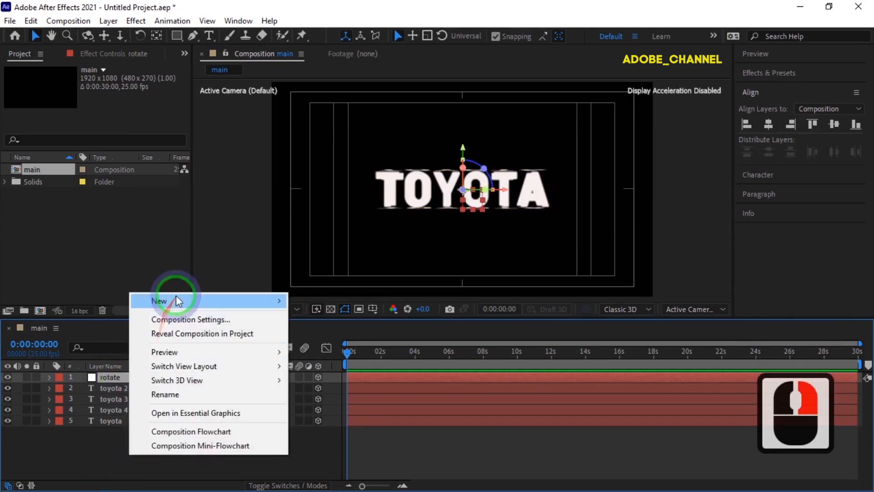
pyautogui.moveTo(172, 299)
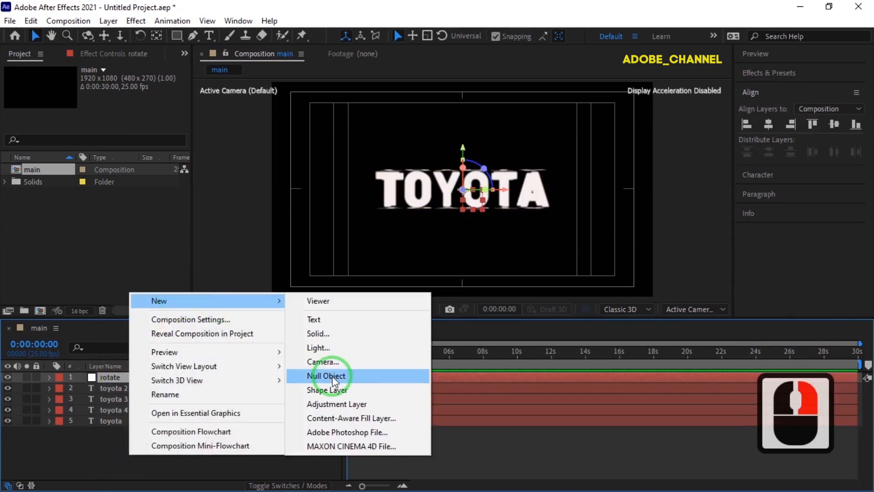
pyautogui.click(333, 378)
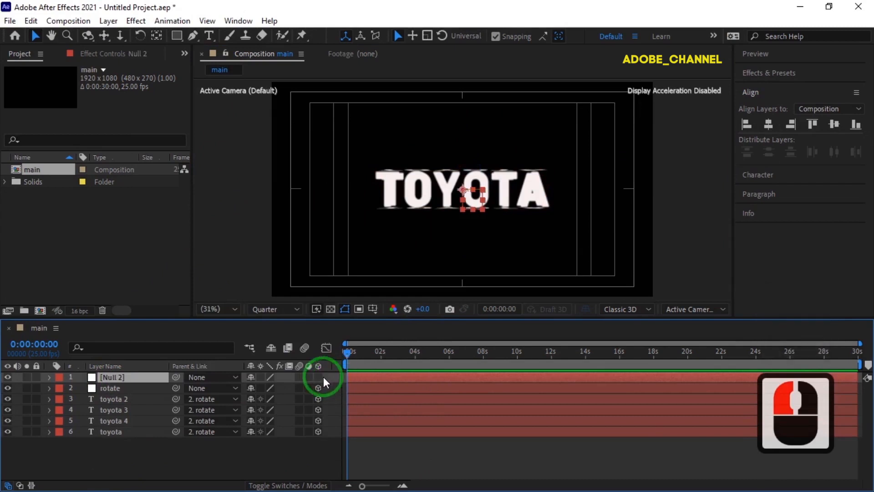
pyautogui.click(318, 378)
pyautogui.click(135, 387)
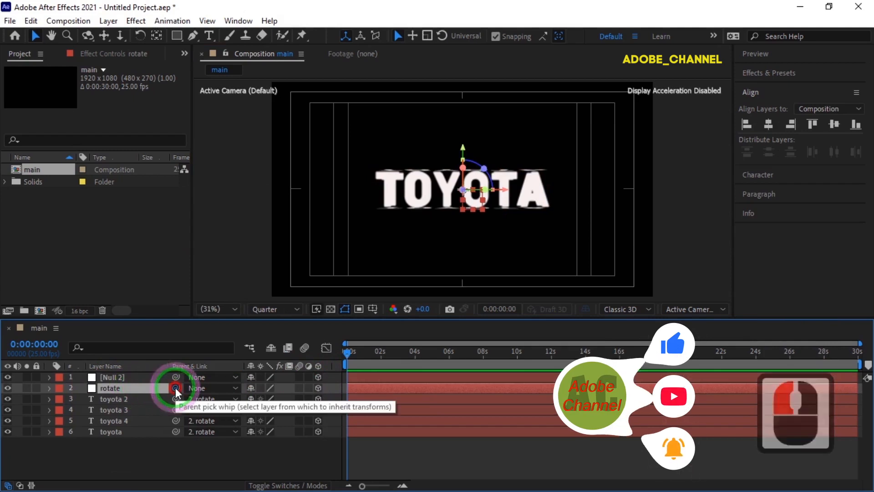
pyautogui.moveTo(176, 390); pyautogui.dragTo(94, 378)
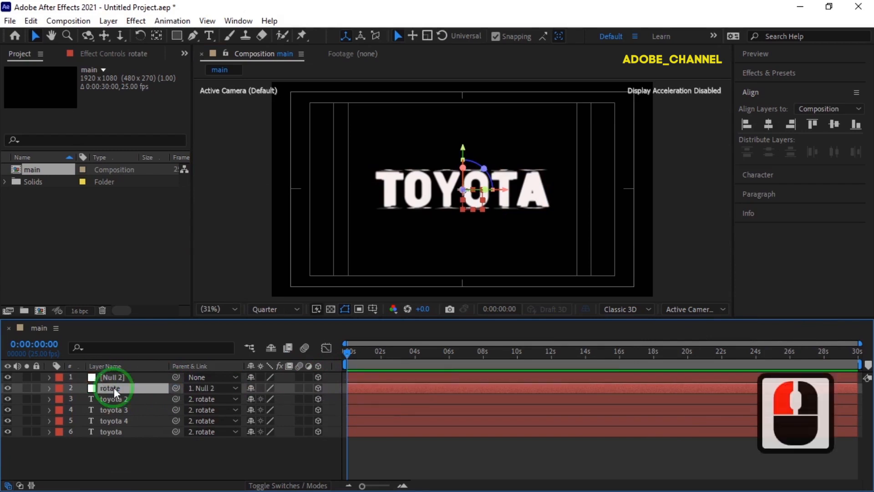
# Step: Set the Null 2 layer's X Rotation to 12°, Y Rotation to -30° and Z Rotation to -10°
pyautogui.click(127, 376)
pyautogui.press('r')
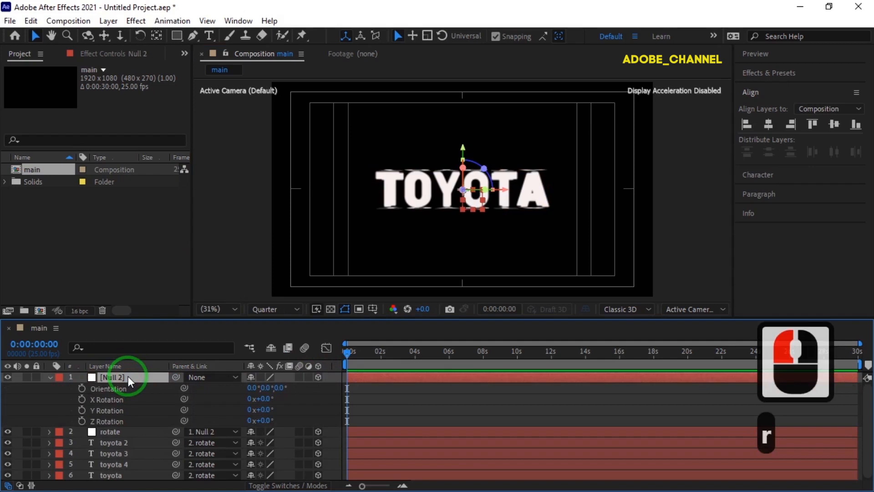
pyautogui.click(264, 399)
pyautogui.write('12')
pyautogui.press('Return')
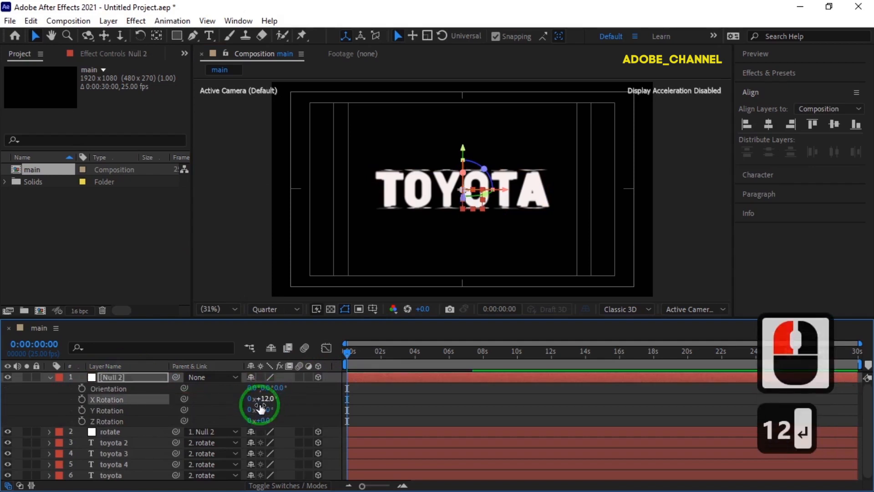
pyautogui.click(265, 408)
pyautogui.write('-30')
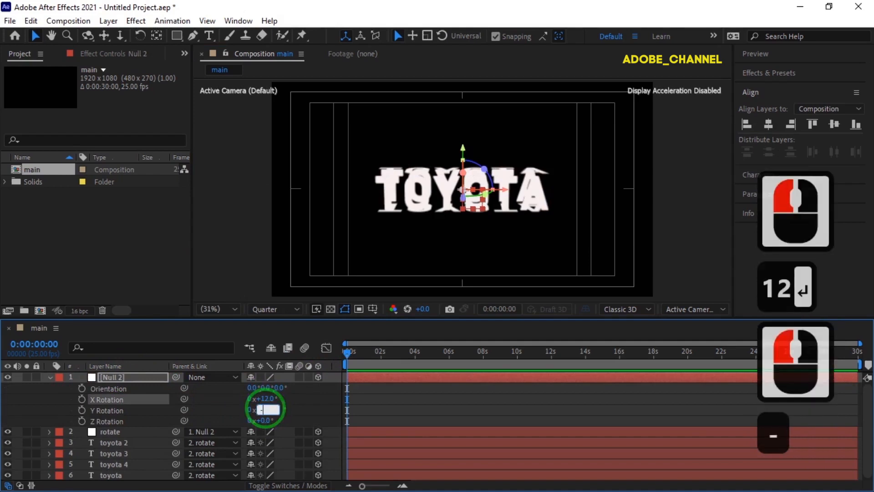
pyautogui.press('Return')
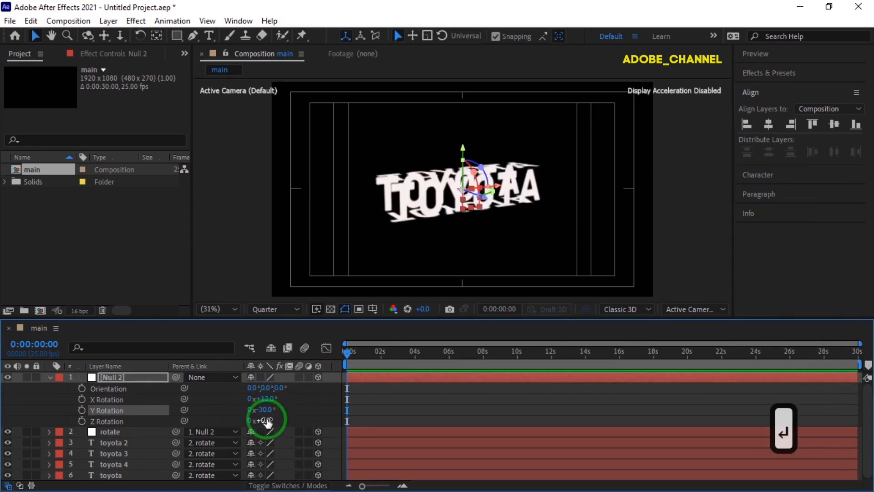
pyautogui.click(266, 420)
pyautogui.write('-')
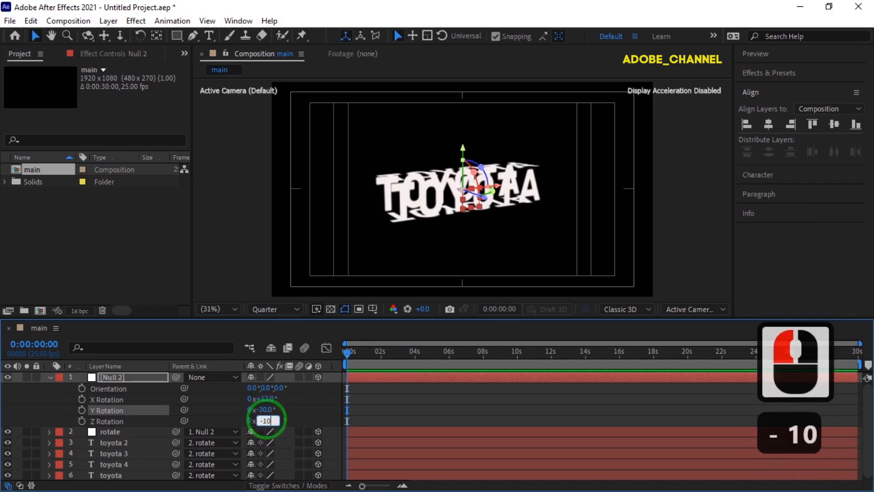
pyautogui.write('10')
pyautogui.press('Return')
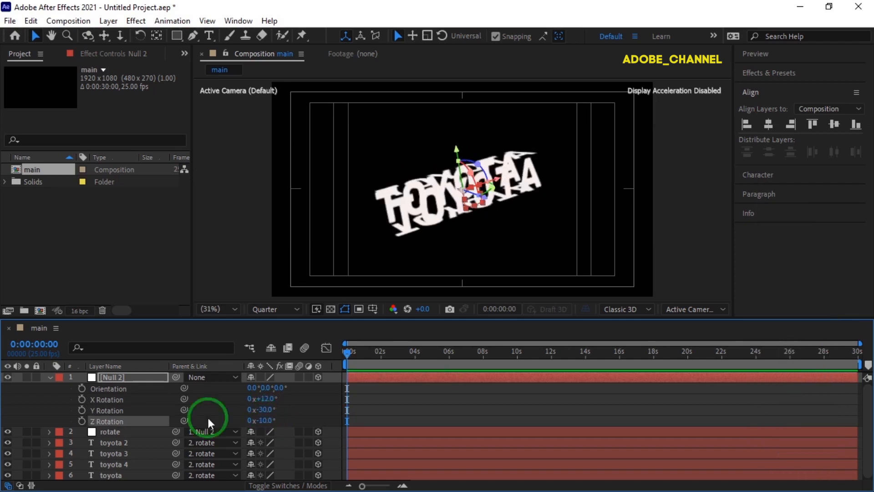
# Step: Add the expression time*80 to the rotate layer's X Rotation and collapse both nulls' properties
pyautogui.click(128, 432)
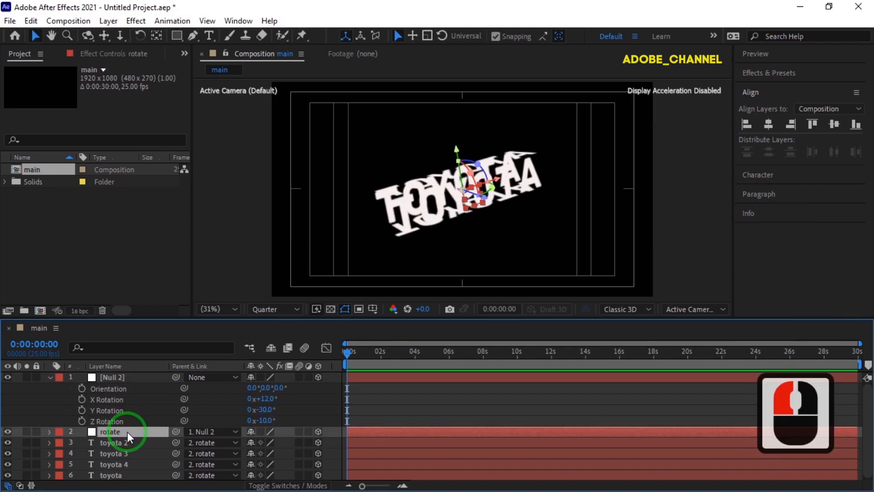
pyautogui.press('r')
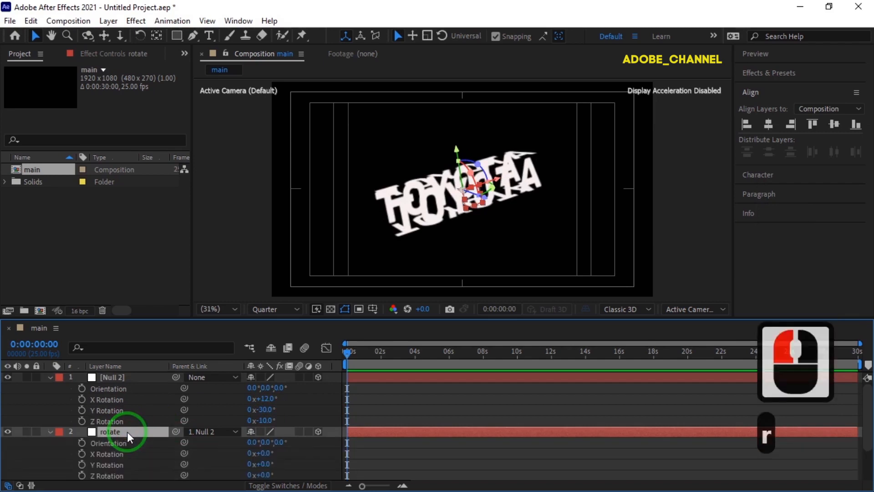
pyautogui.keyDown('alt'); pyautogui.click(81, 453); pyautogui.keyUp('alt')
pyautogui.write('time')
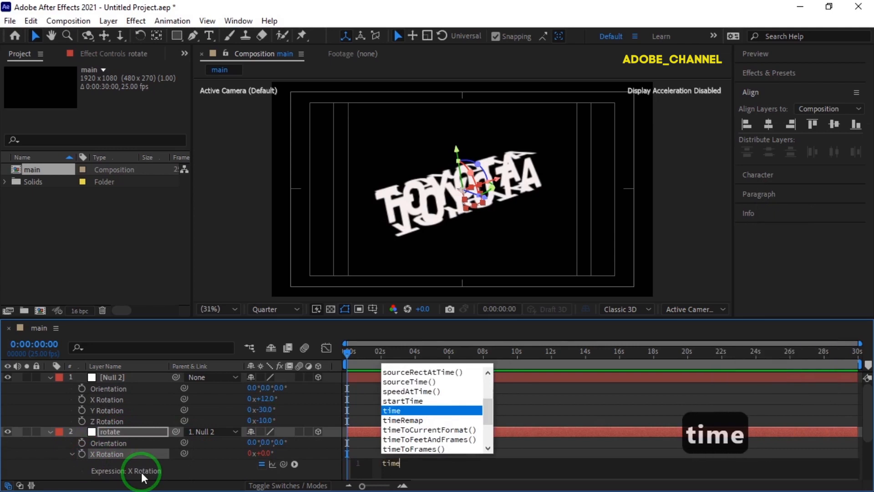
pyautogui.write('*80')
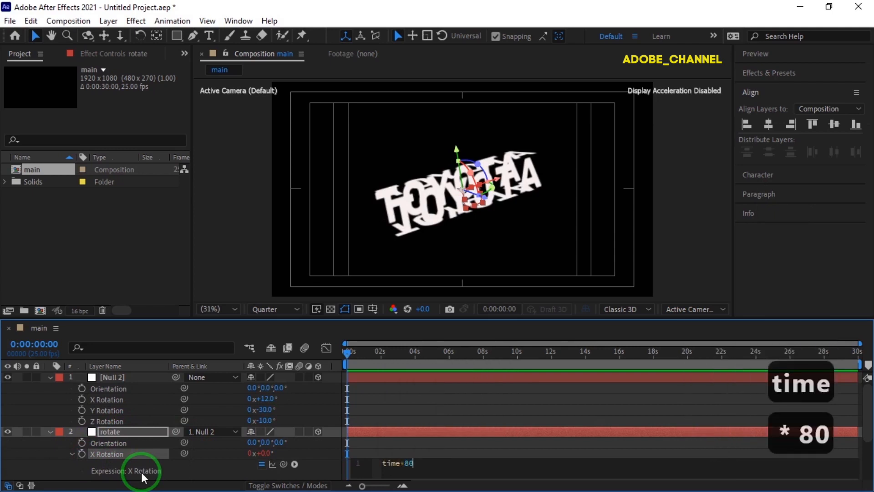
pyautogui.click(302, 469)
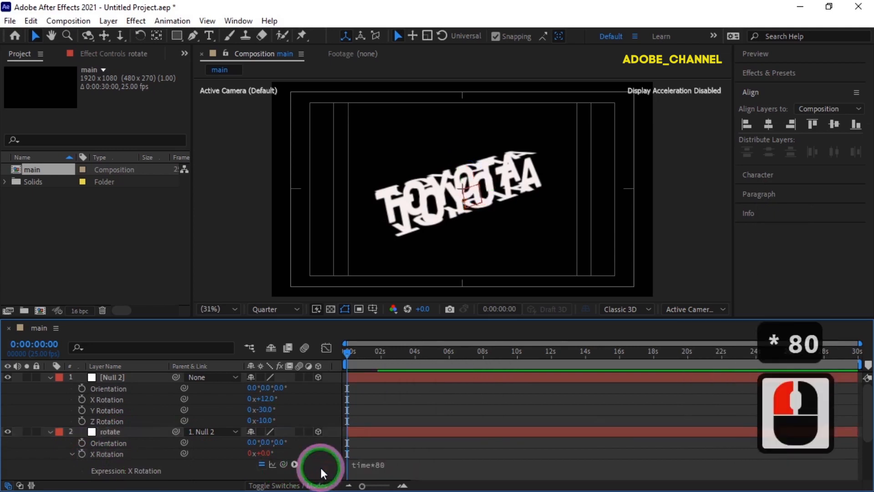
pyautogui.click(51, 431)
pyautogui.click(50, 377)
# Step: At about 6 seconds in the timeline, set the toyota 4 layer's X Rotation to 180° so its text reads the right way up
pyautogui.moveTo(347, 353); pyautogui.dragTo(453, 374)
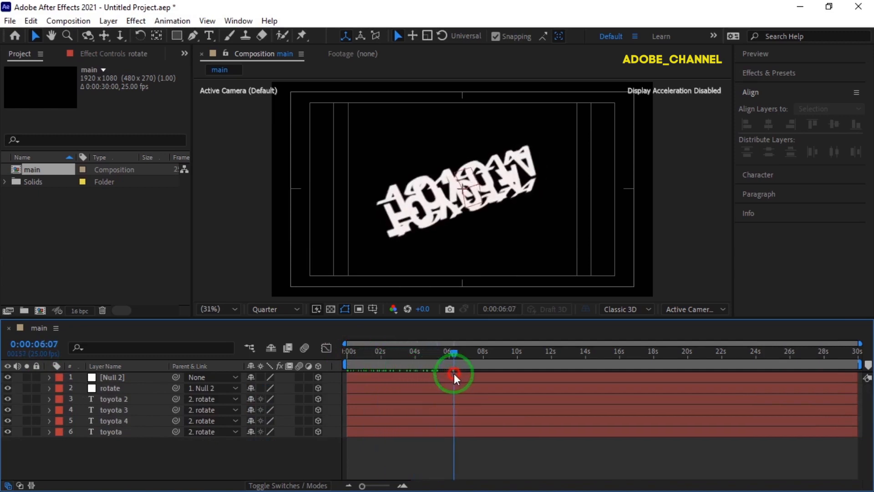
pyautogui.click(129, 418)
pyautogui.press('r')
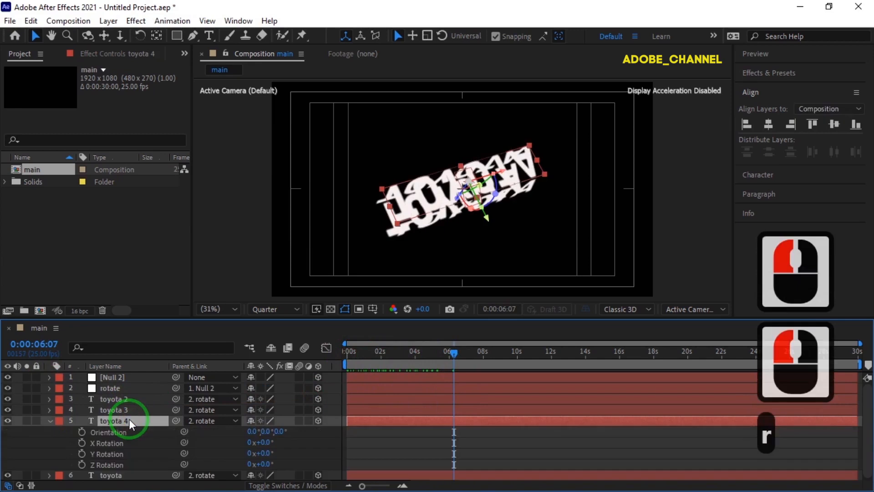
pyautogui.click(264, 442)
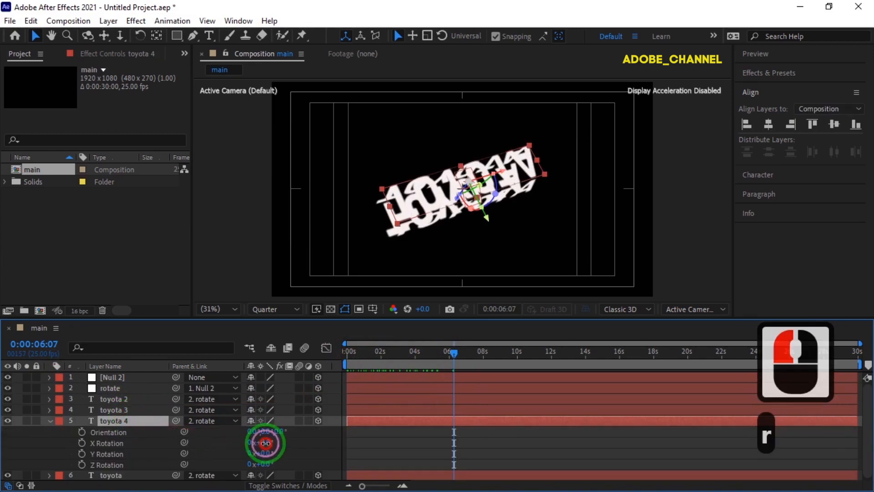
pyautogui.write('180')
pyautogui.press('Return')
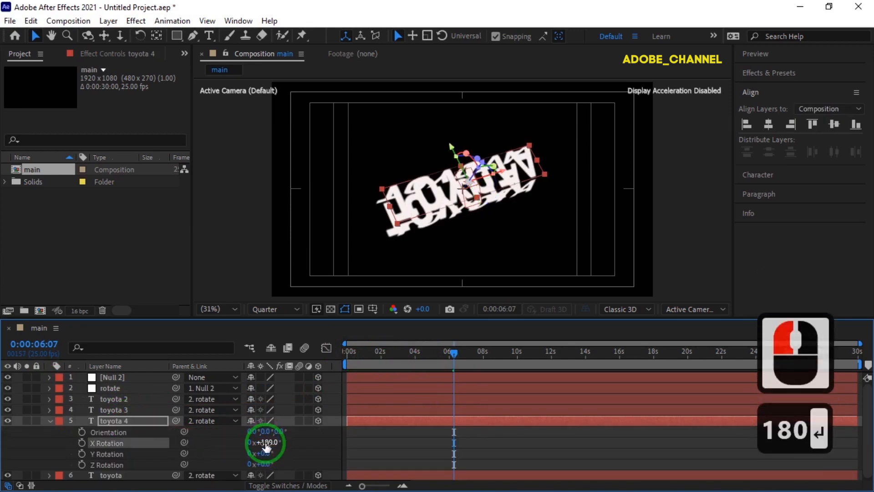
pyautogui.click(50, 420)
pyautogui.click(245, 281)
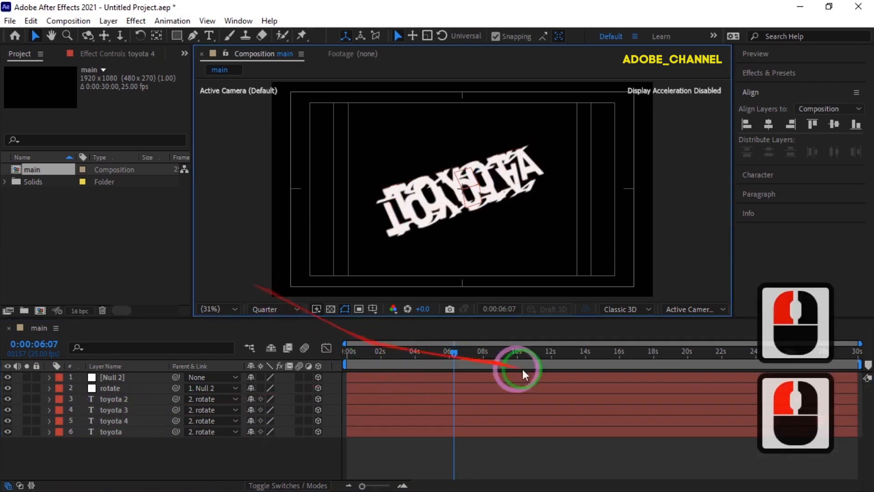
# Step: Scrub through the timeline to check the spinning text box and return to the first frame
pyautogui.moveTo(453, 352); pyautogui.dragTo(485, 370)
pyautogui.moveTo(413, 371); pyautogui.dragTo(211, 465)
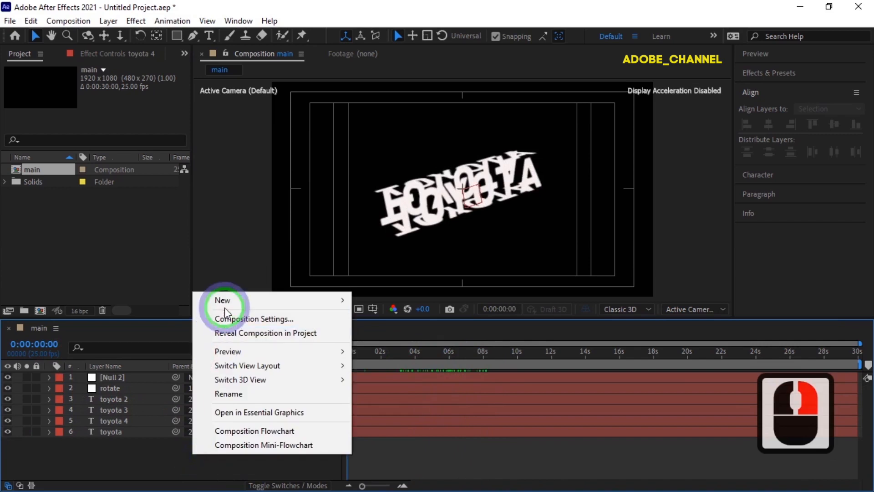
# Step: Add a new spot light to the composition with its intensity set to 140%
pyautogui.moveTo(241, 301)
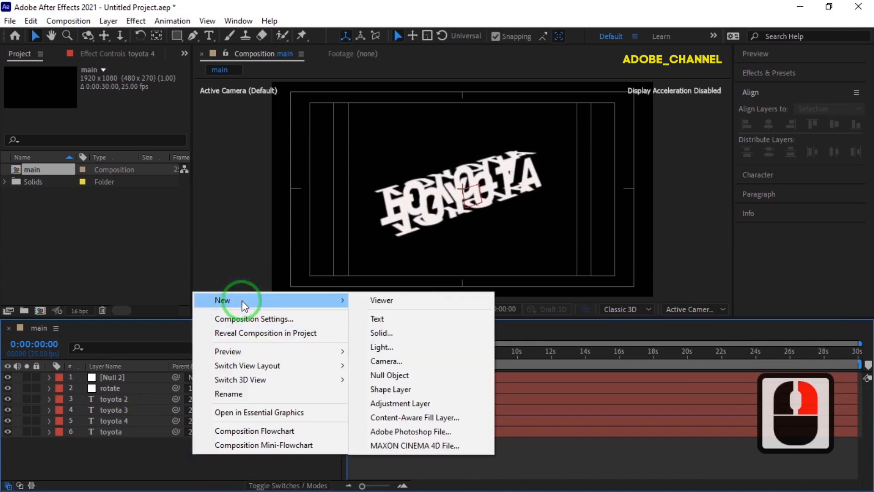
pyautogui.click(401, 348)
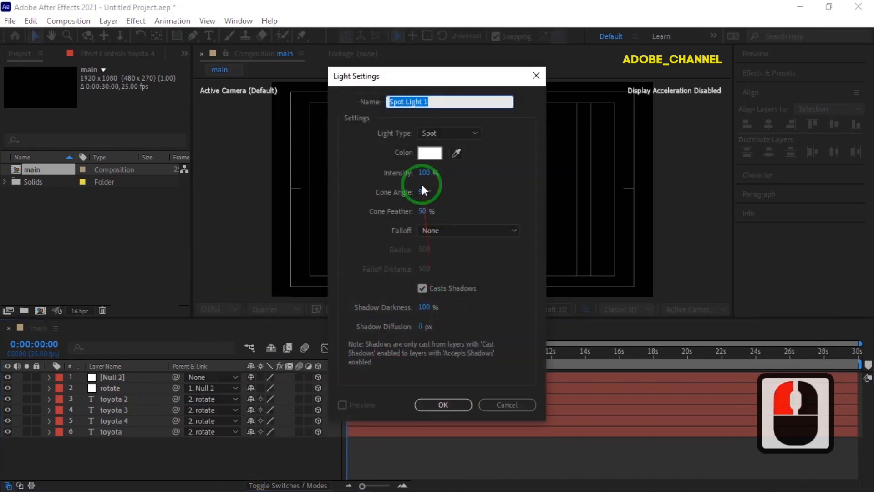
pyautogui.click(423, 173)
pyautogui.write('1')
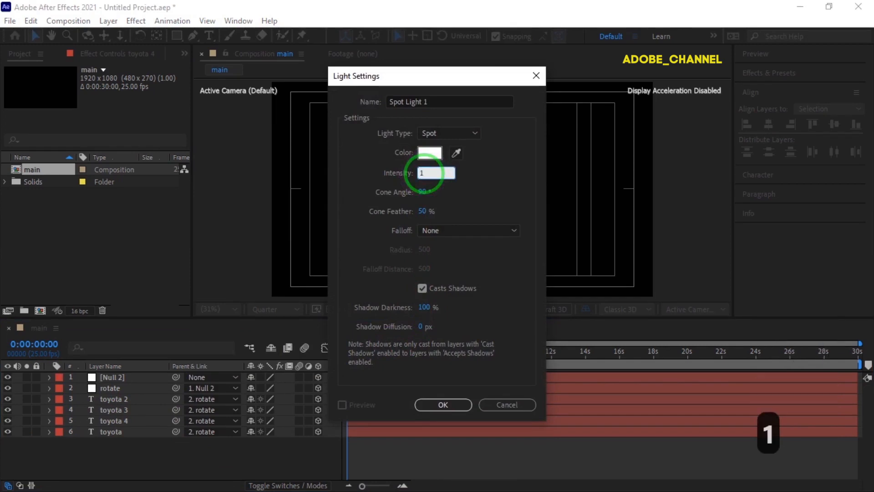
pyautogui.write('40')
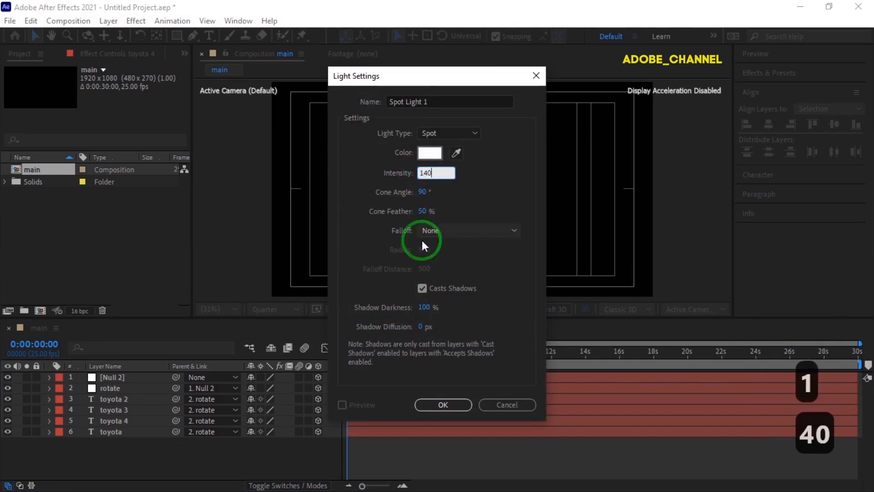
pyautogui.click(443, 405)
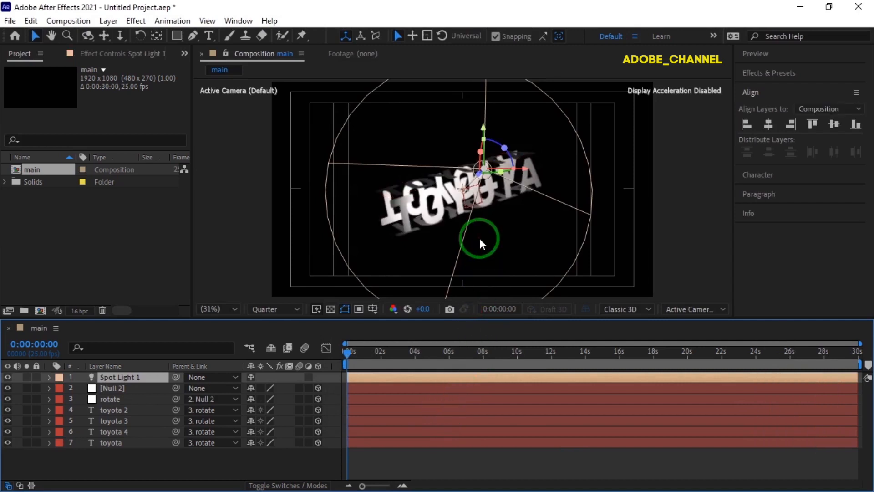
# Step: Nudge the spot light slightly up and further left until it sits above the middle of the text box
pyautogui.press('Up')
pyautogui.press('Up')
pyautogui.press('Up')
pyautogui.press('Up')
pyautogui.press('Up')
pyautogui.press('Up')
pyautogui.press('Left')
pyautogui.press('Left')
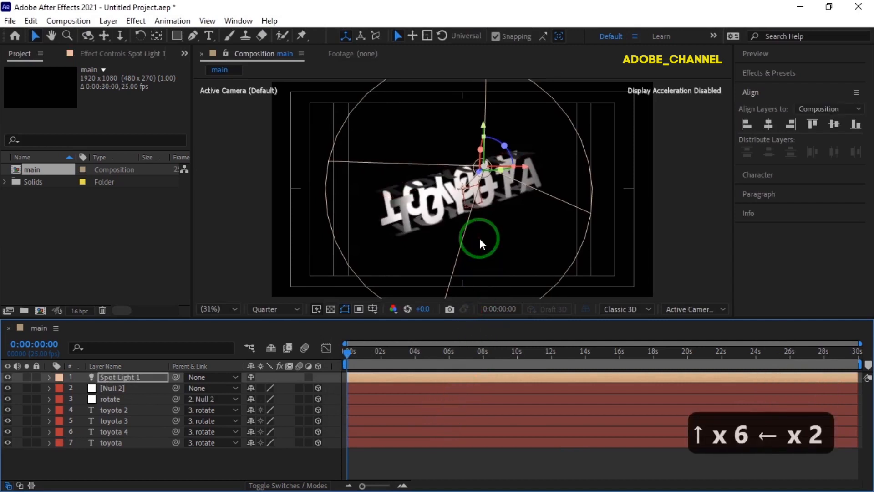
pyautogui.press('Left')
pyautogui.press('Left')
pyautogui.press('Left')
pyautogui.press('Left')
pyautogui.press('Left')
pyautogui.press('Left')
pyautogui.press('Left')
pyautogui.press('Left')
pyautogui.press('Left')
pyautogui.press('Left')
pyautogui.press('Left')
pyautogui.press('Left')
pyautogui.press('Left')
pyautogui.press('Left')
pyautogui.press('Left')
pyautogui.press('Left')
pyautogui.press('Left')
pyautogui.press('Left')
pyautogui.press('Left')
pyautogui.press('Left')
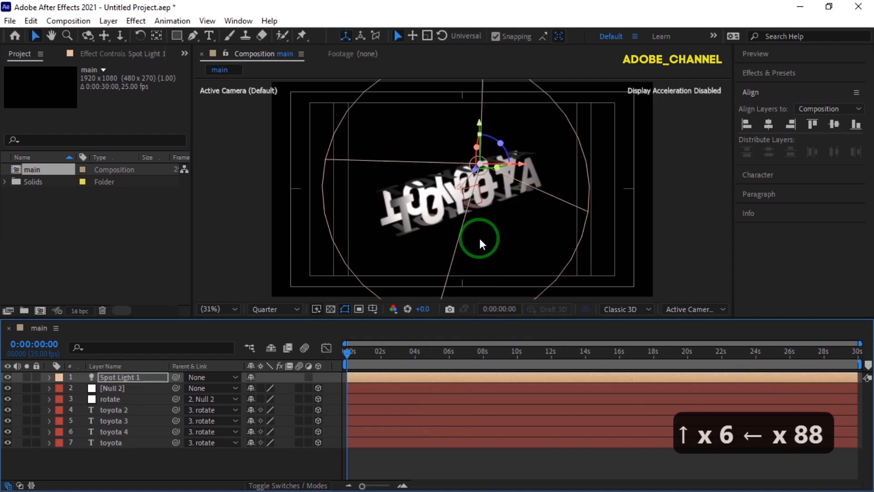
pyautogui.press('Left')
pyautogui.press('Left')
pyautogui.press('Left')
pyautogui.press('Left')
pyautogui.press('Left')
pyautogui.press('Left')
pyautogui.press('Left')
pyautogui.press('Left')
pyautogui.press('Left')
pyautogui.press('Left')
pyautogui.press('Left')
pyautogui.press('Left')
pyautogui.press('Left')
pyautogui.press('Left')
pyautogui.press('Left')
pyautogui.press('Left')
pyautogui.press('Left')
pyautogui.press('Left')
pyautogui.press('Left')
pyautogui.press('Left')
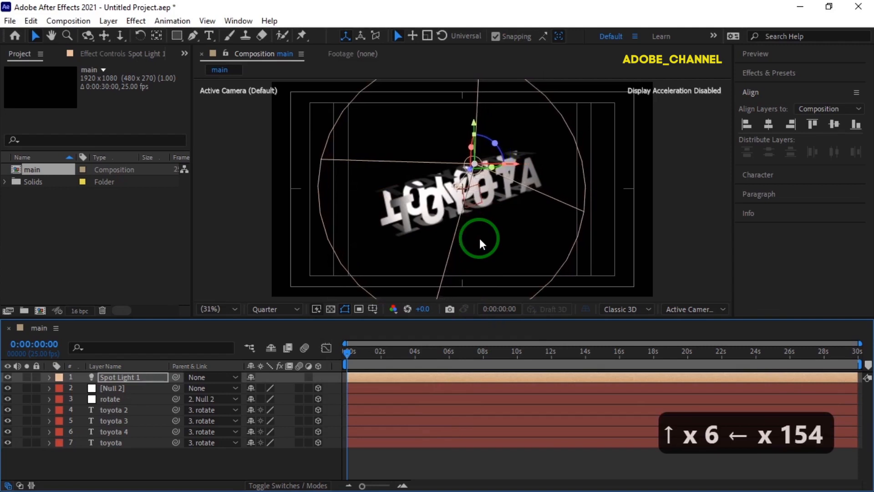
pyautogui.press('Left')
pyautogui.press('Left')
pyautogui.press('Left')
pyautogui.press('Left')
pyautogui.press('Left')
pyautogui.press('Left')
pyautogui.press('Left')
pyautogui.press('Left')
pyautogui.press('Left')
pyautogui.press('Left')
pyautogui.press('Left')
pyautogui.press('Left')
pyautogui.press('Left')
pyautogui.press('Left')
pyautogui.press('Left')
pyautogui.press('Left')
pyautogui.press('Left')
pyautogui.press('Left')
pyautogui.press('Left')
pyautogui.press('Left')
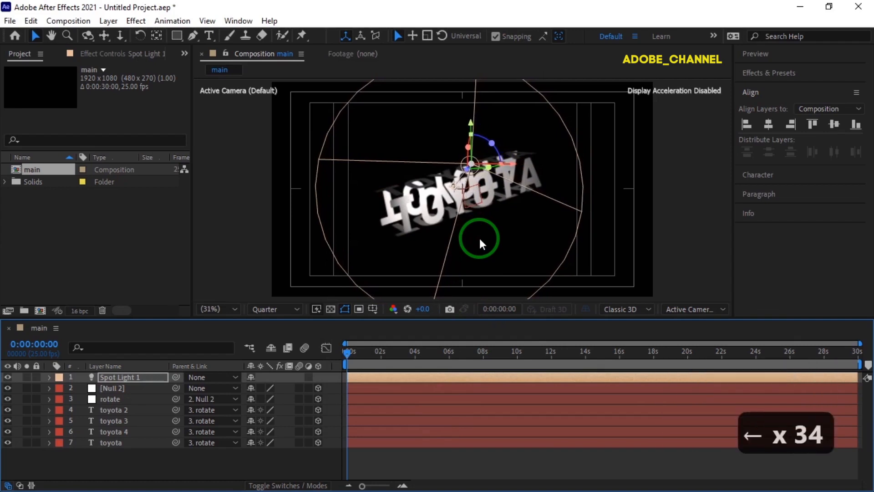
# Step: Set the Spot Light 1 layer's Intensity to 150% and collapse its properties
pyautogui.click(55, 375)
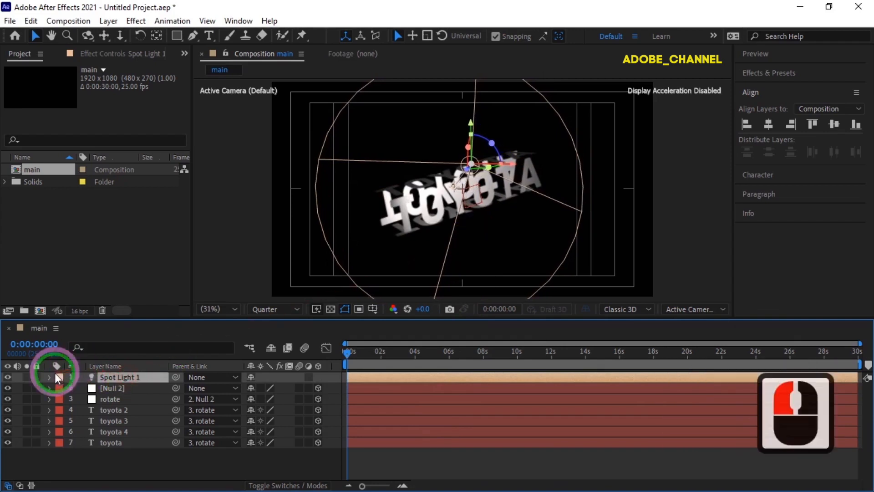
pyautogui.click(50, 377)
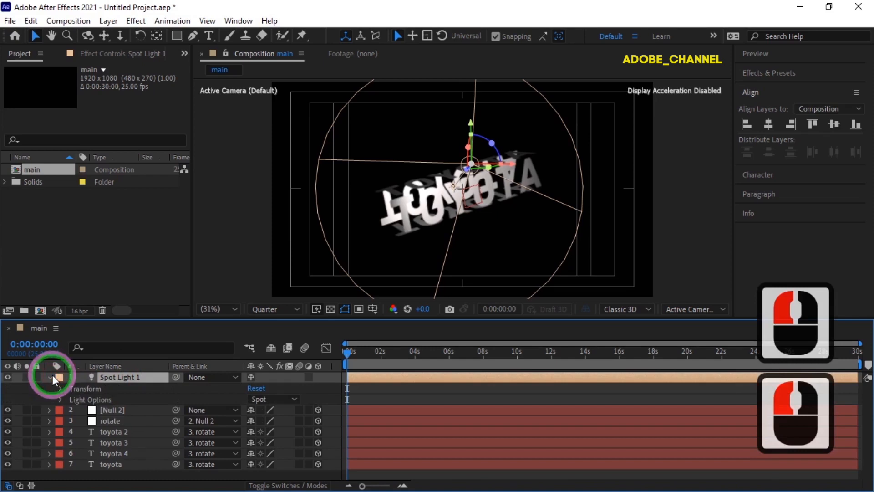
pyautogui.click(60, 399)
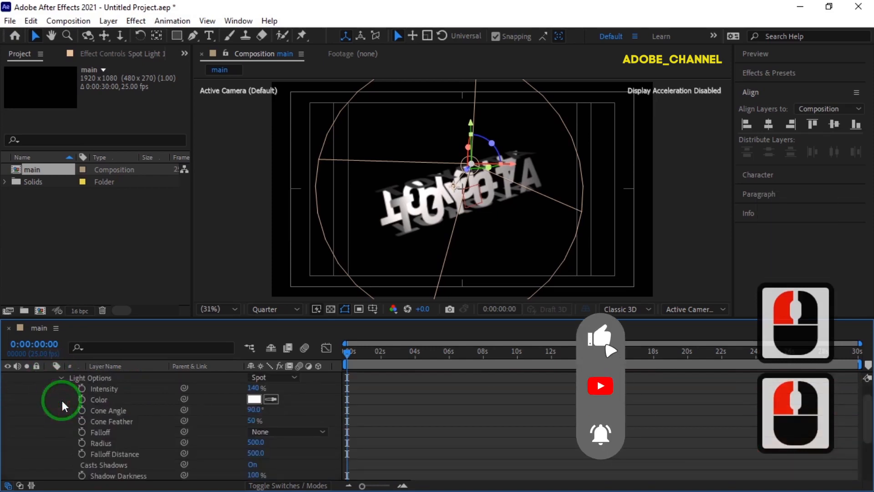
pyautogui.click(253, 388)
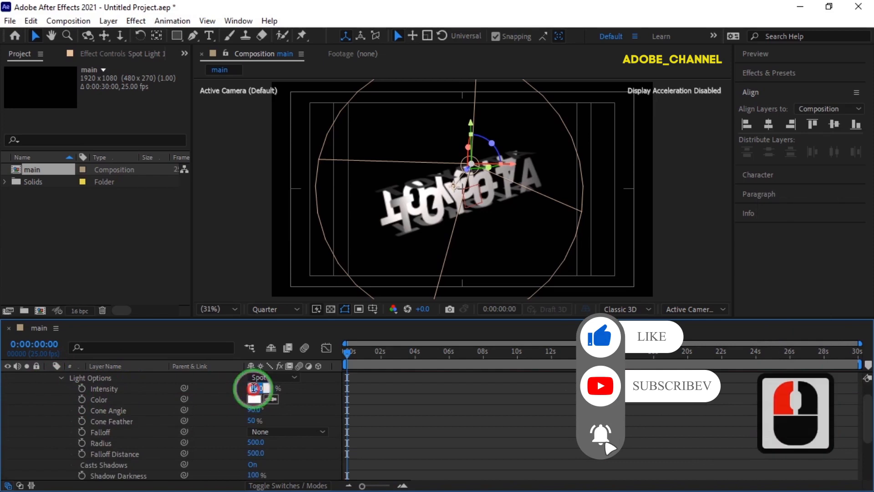
pyautogui.write('150')
pyautogui.press('Return')
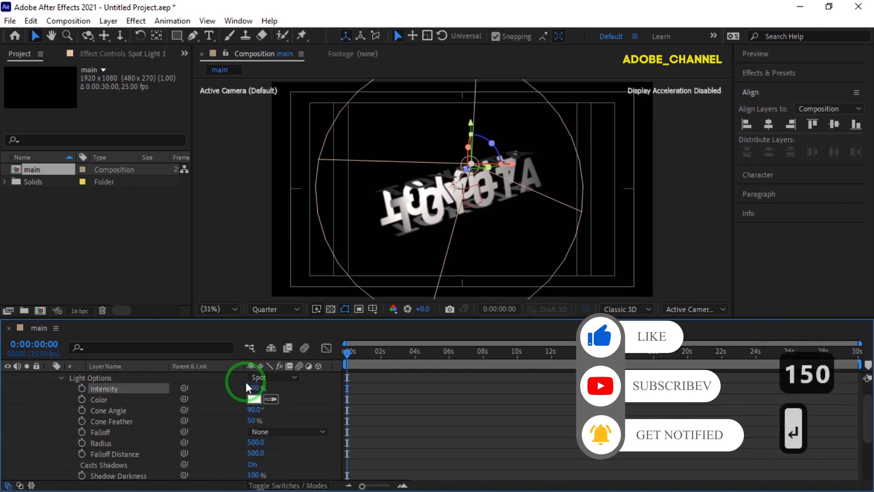
pyautogui.click(61, 379)
pyautogui.click(49, 378)
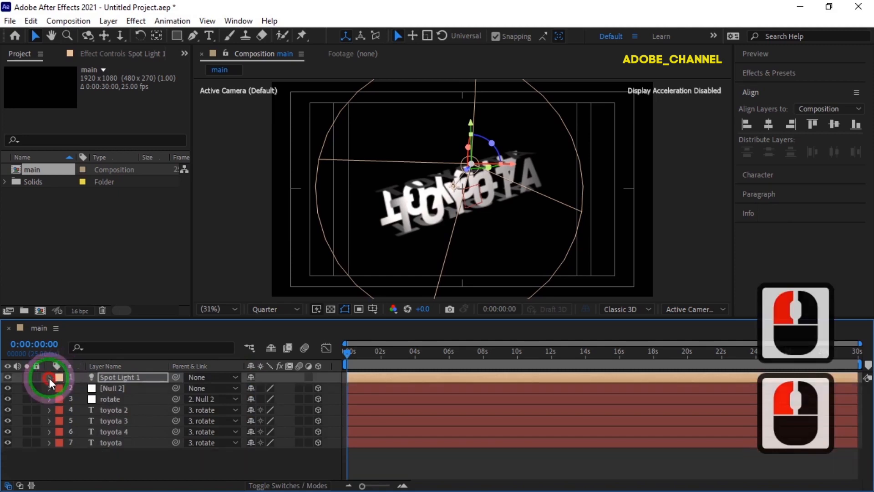
# Step: Create an adjustment layer above the other layers and apply the Tint effect to it
pyautogui.rightClick(137, 456)
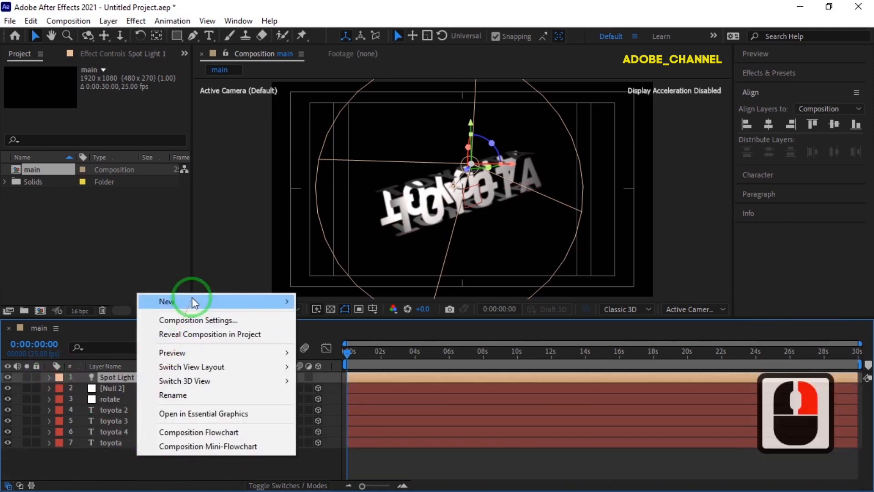
pyautogui.moveTo(195, 302)
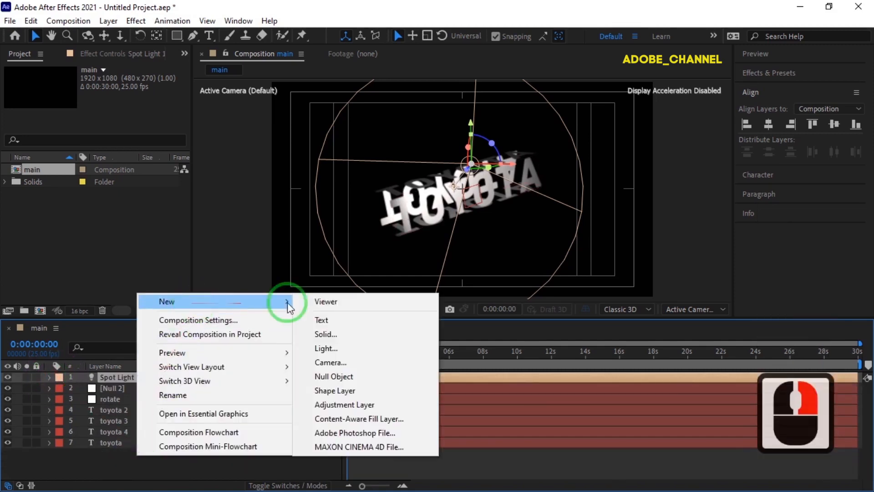
pyautogui.click(342, 405)
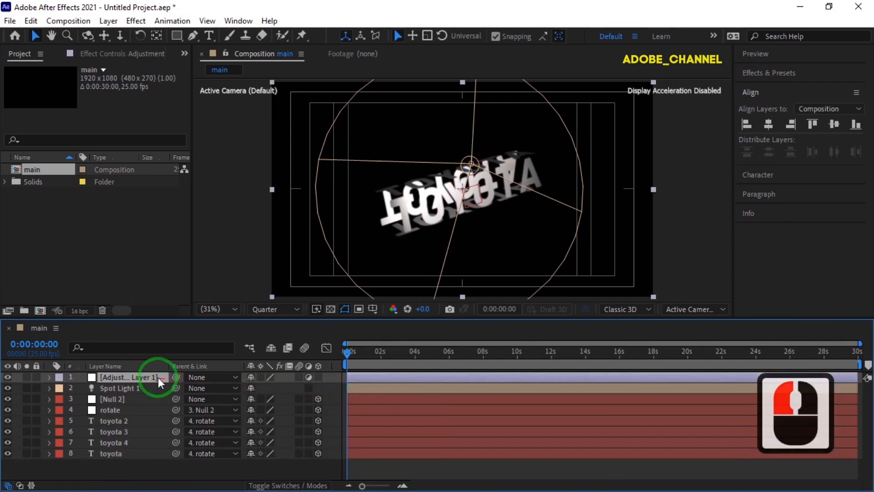
pyautogui.click(780, 72)
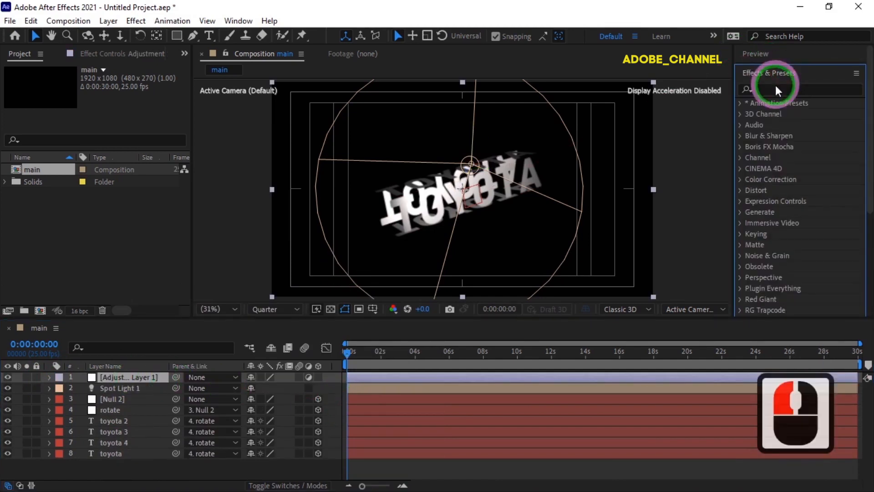
pyautogui.click(775, 88)
pyautogui.write('tint')
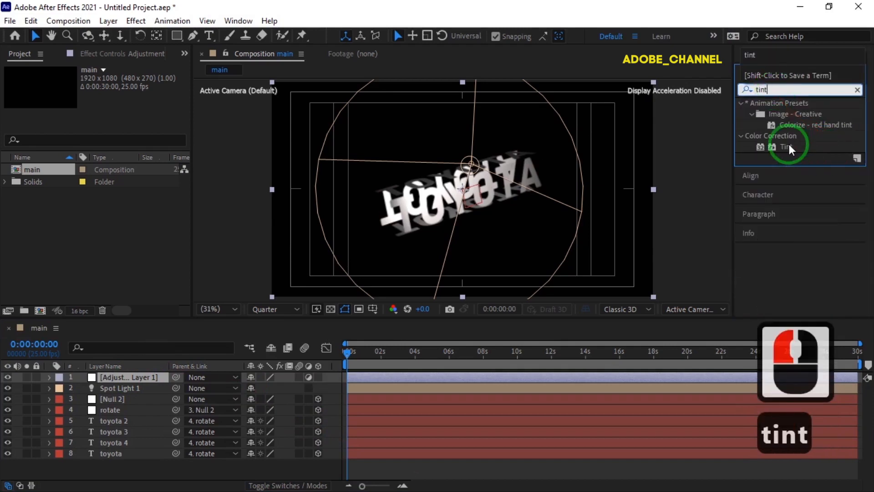
pyautogui.doubleClick(788, 145)
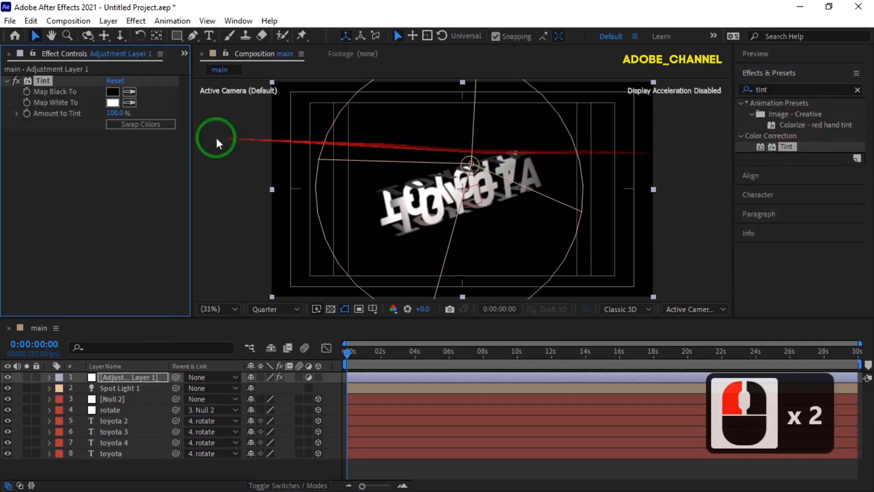
# Step: Set the Tint effect's Map Black To colour to purple 7B36F8
pyautogui.click(114, 92)
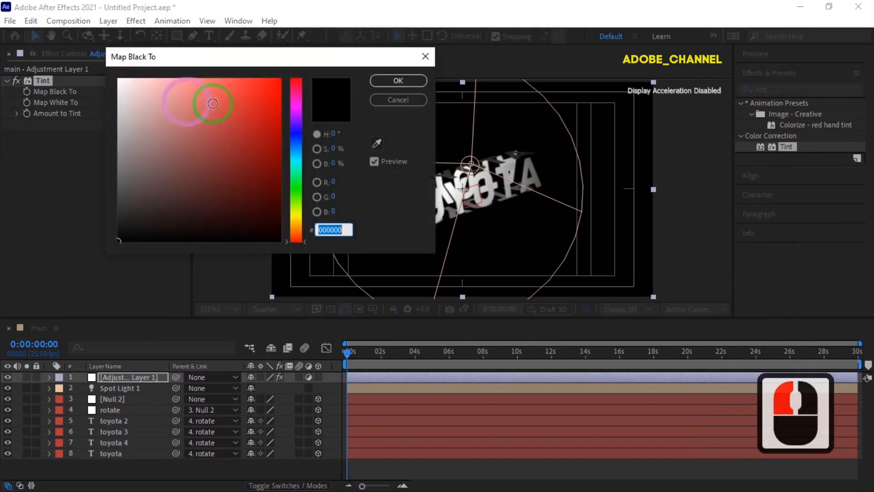
pyautogui.click(296, 123)
pyautogui.click(220, 83)
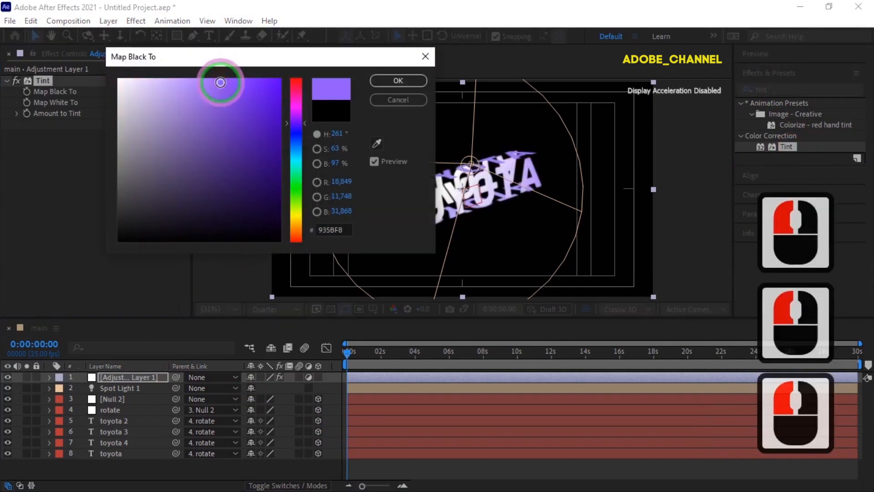
pyautogui.click(245, 83)
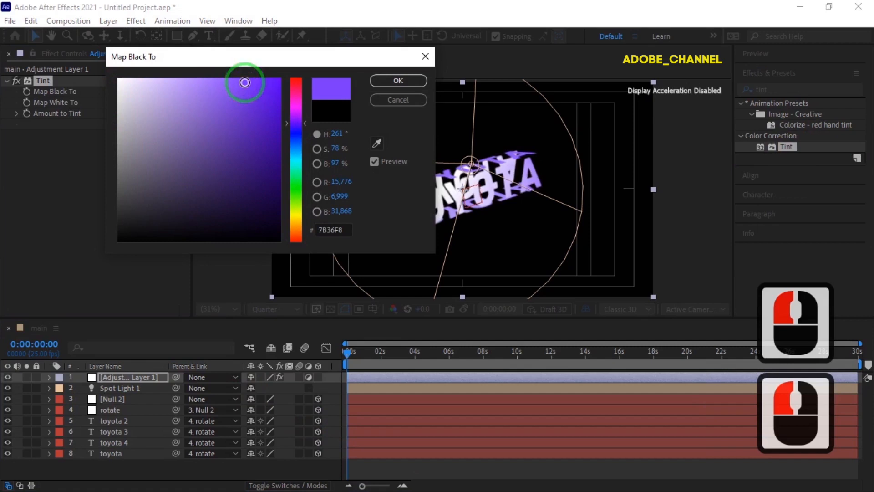
pyautogui.click(398, 82)
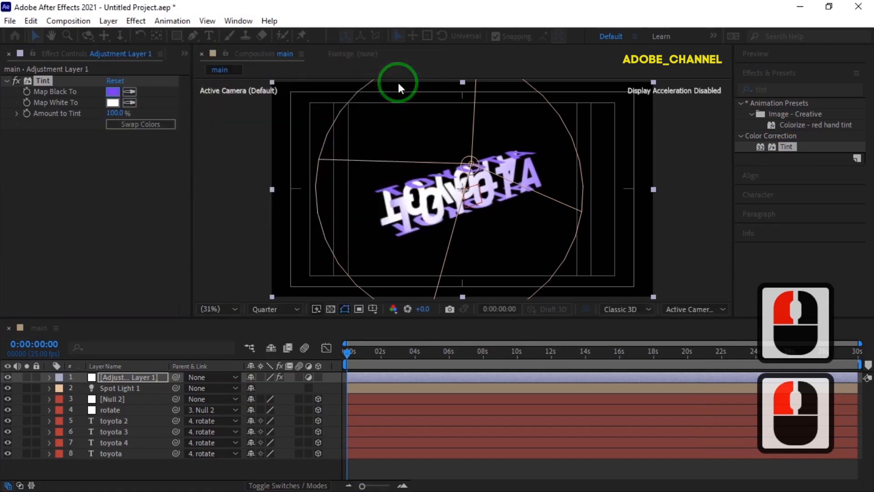
# Step: Add a two-node camera with a 40° angle of view to the composition
pyautogui.rightClick(152, 464)
pyautogui.moveTo(306, 311)
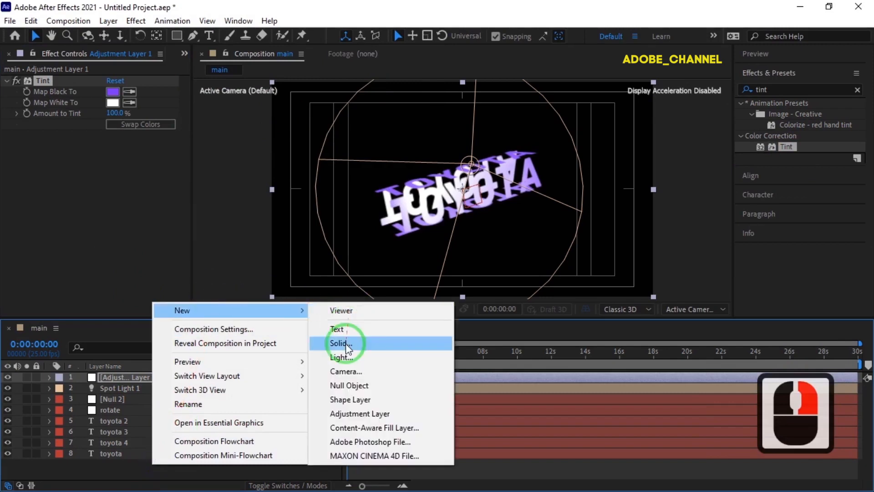
pyautogui.click(340, 371)
pyautogui.click(531, 236)
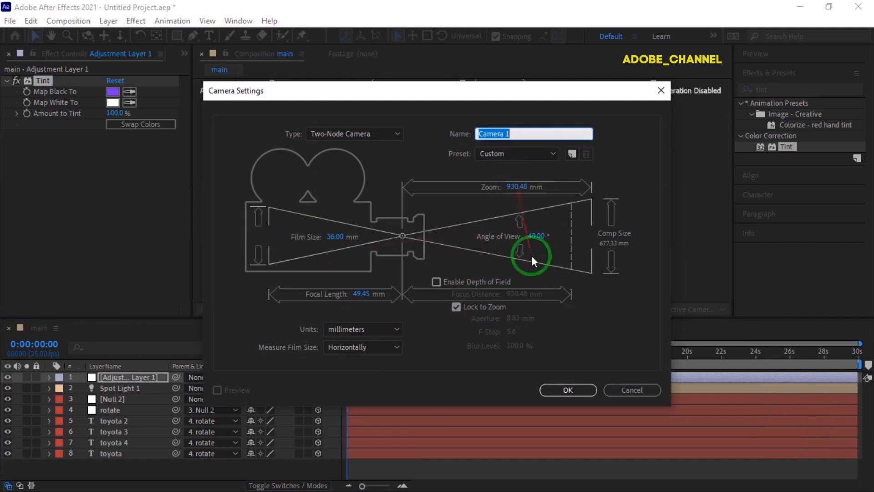
pyautogui.click(564, 389)
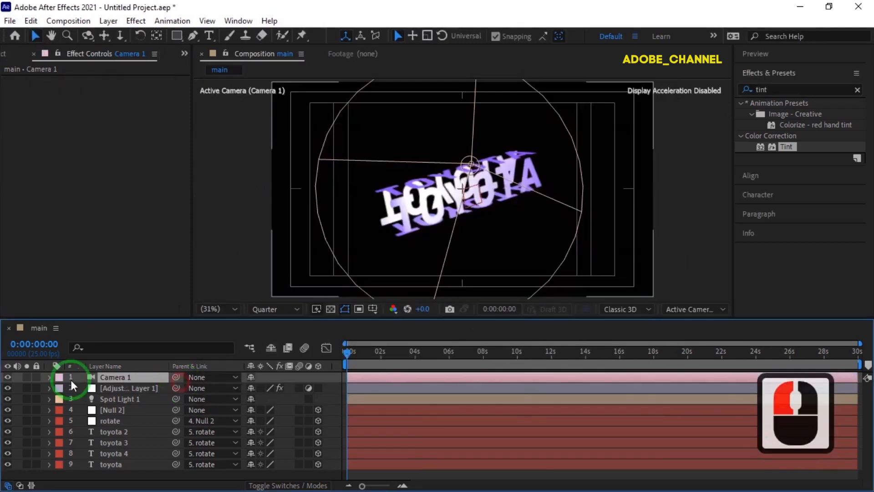
# Step: Turn on Depth of Field for Camera 1 and set its Aperture to 48 pixels and Blur Level to 187%
pyautogui.click(48, 378)
pyautogui.click(62, 399)
pyautogui.click(252, 399)
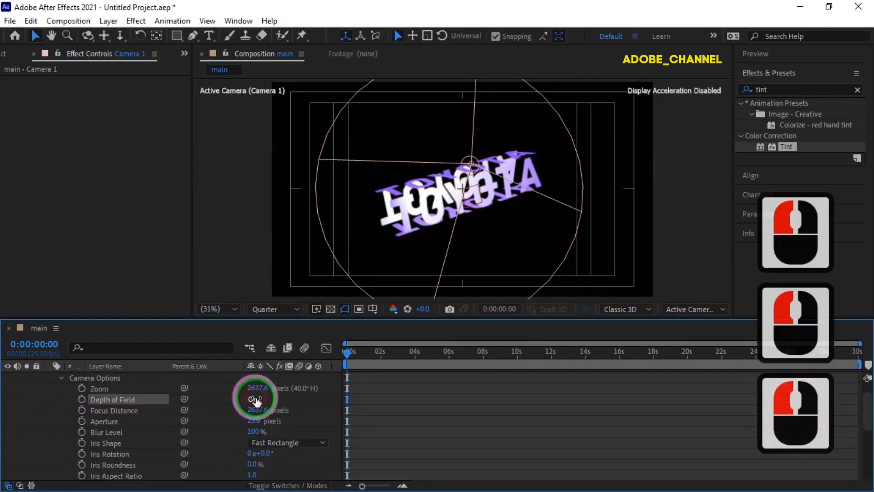
pyautogui.click(249, 419)
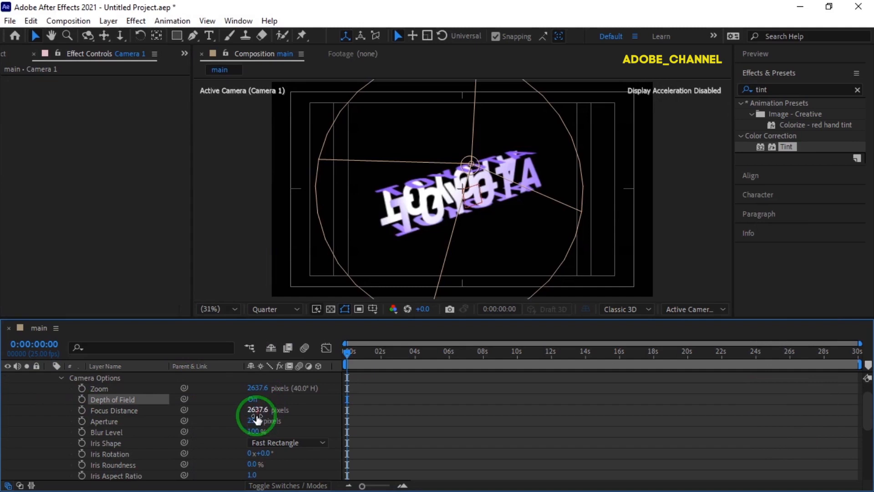
pyautogui.write('48')
pyautogui.press('Return')
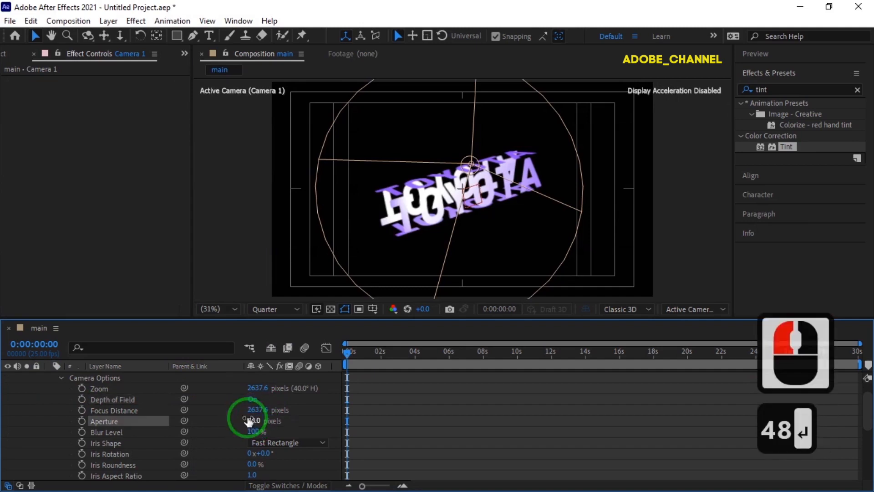
pyautogui.moveTo(255, 435); pyautogui.dragTo(310, 430)
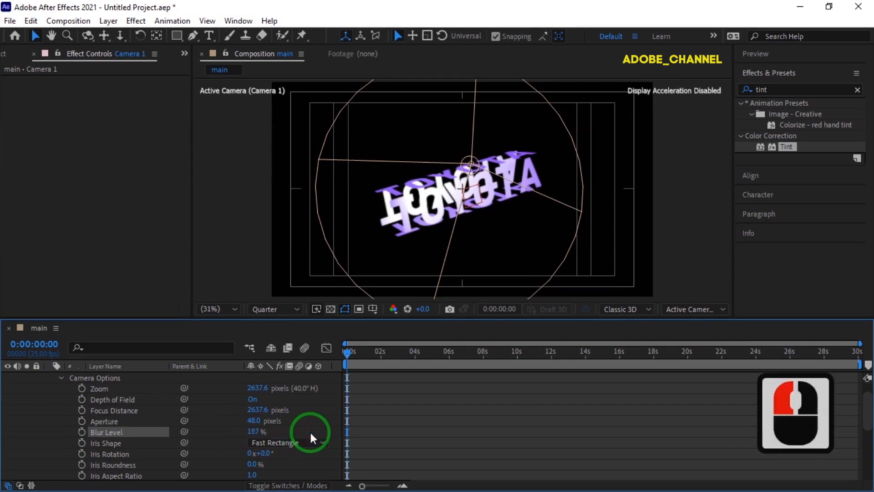
# Step: Collapse the Camera 1 properties and move the camera layer directly below the adjustment layer
pyautogui.click(61, 378)
pyautogui.scroll(2, 49, 381)
pyautogui.click(49, 377)
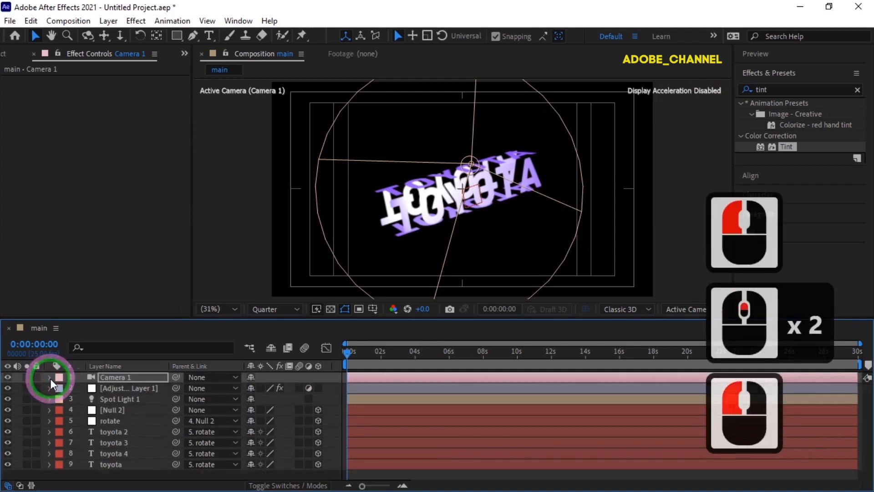
pyautogui.click(122, 376)
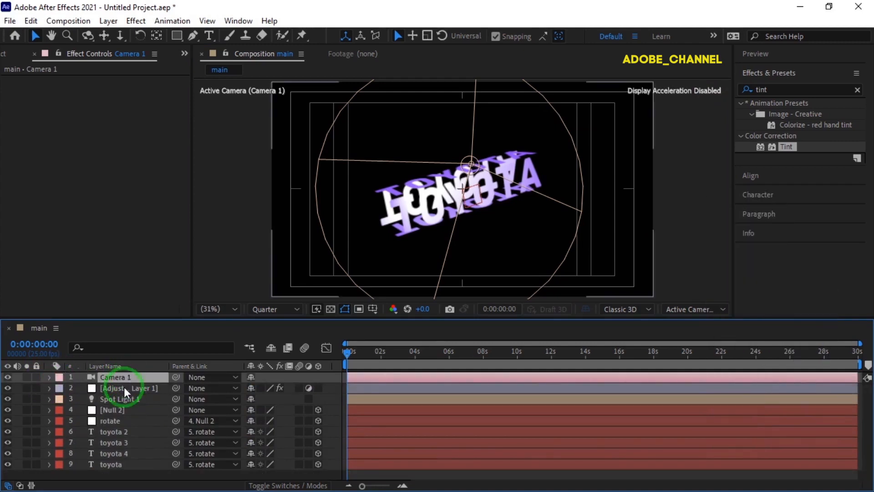
pyautogui.moveTo(126, 377); pyautogui.dragTo(122, 392)
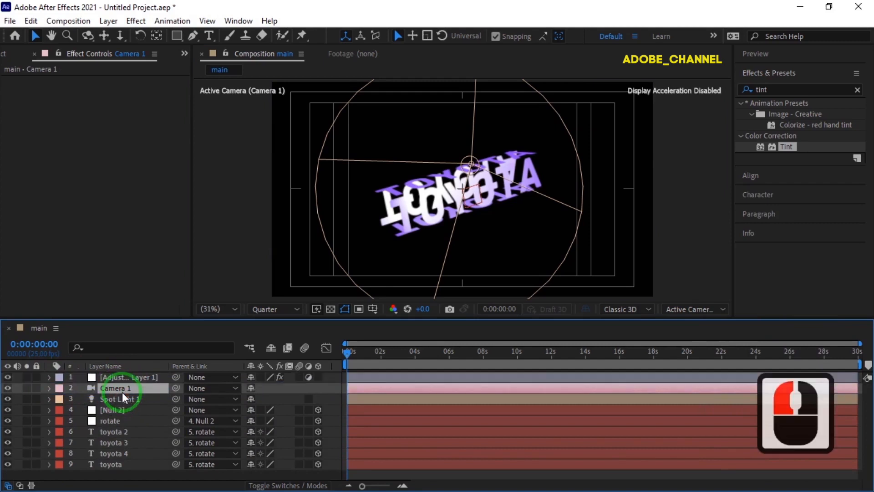
# Step: Pre-compose all layers from Camera 1 down to the toyota text into a new composition named 3d
pyautogui.keyDown('shift'); pyautogui.click(131, 465); pyautogui.keyUp('shift')
pyautogui.rightClick(136, 421)
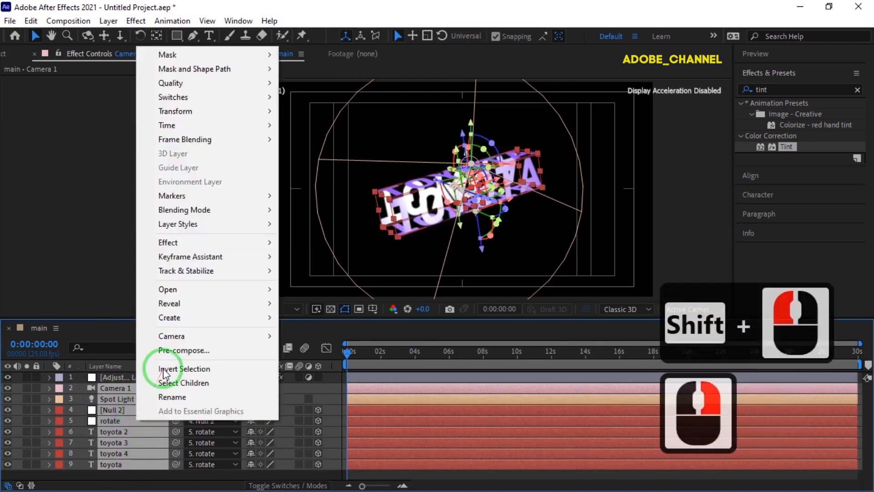
pyautogui.click(168, 350)
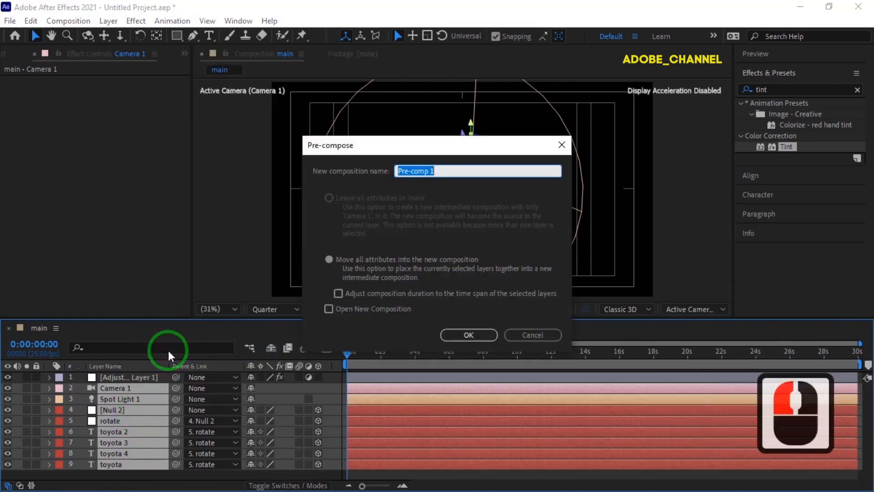
pyautogui.write('3d')
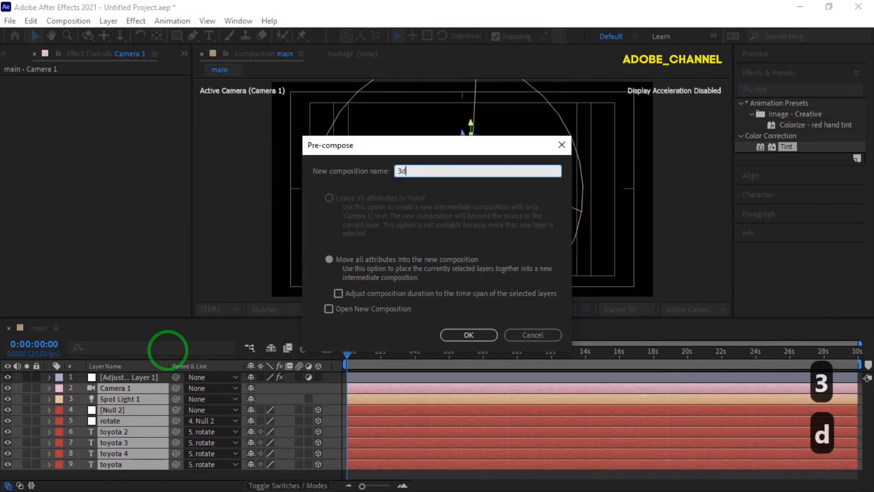
pyautogui.click(471, 335)
# Step: Duplicate the 3d composition layer and rename the upper copy as shadow
pyautogui.click(141, 393)
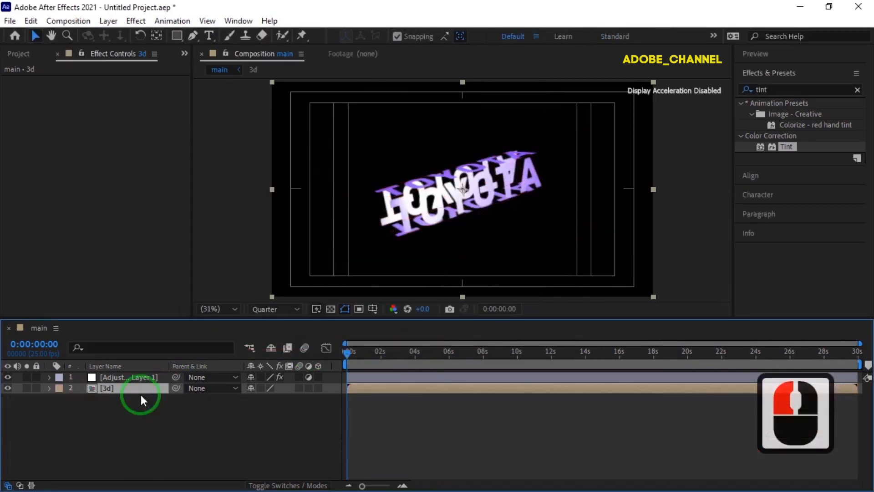
pyautogui.hotkey('ctrl', 'd')
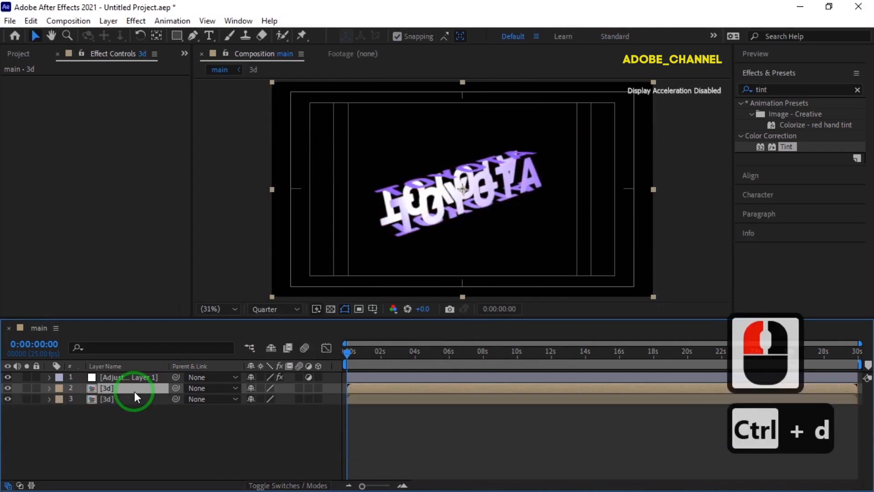
pyautogui.rightClick(133, 390)
pyautogui.click(160, 365)
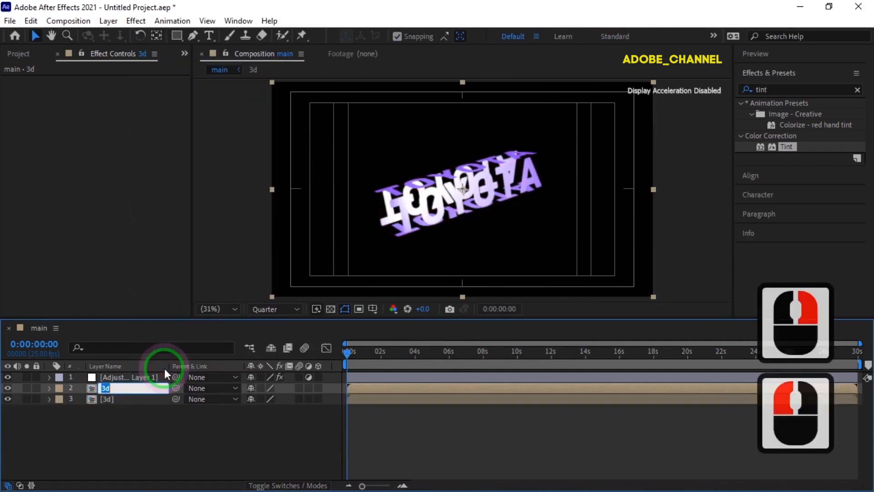
pyautogui.write('sha')
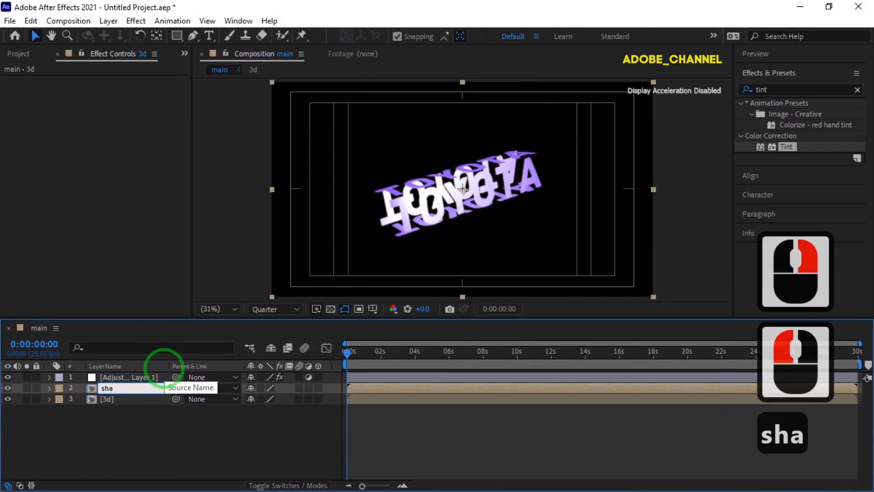
pyautogui.write('dow')
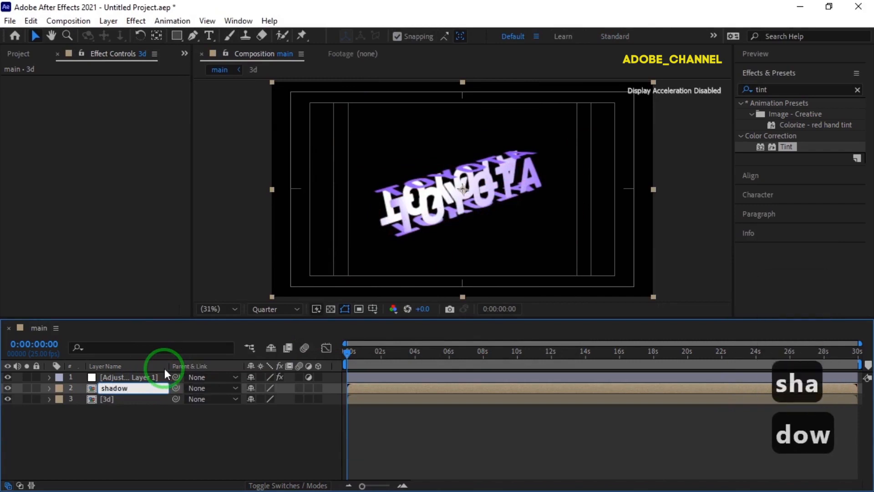
pyautogui.press('Return')
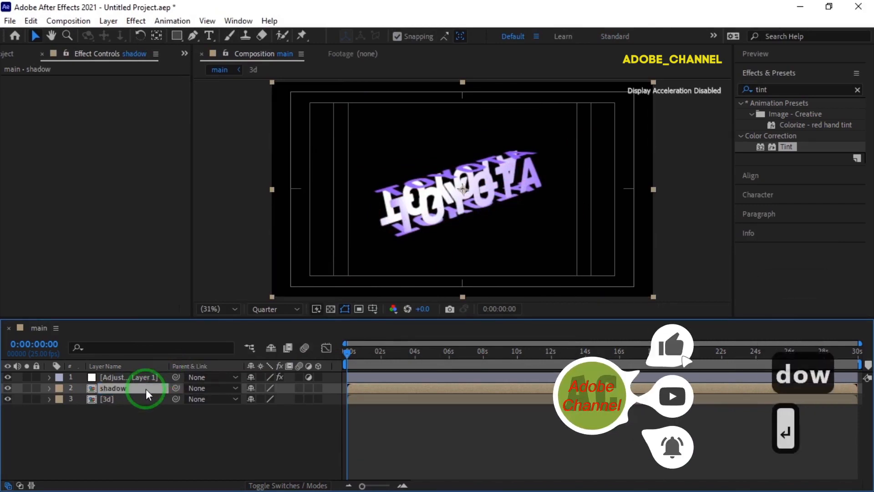
# Step: Flip the shadow layer vertically with a Y scale of -100% and lower it to a Y position of 1035
pyautogui.press('s')
pyautogui.click(286, 399)
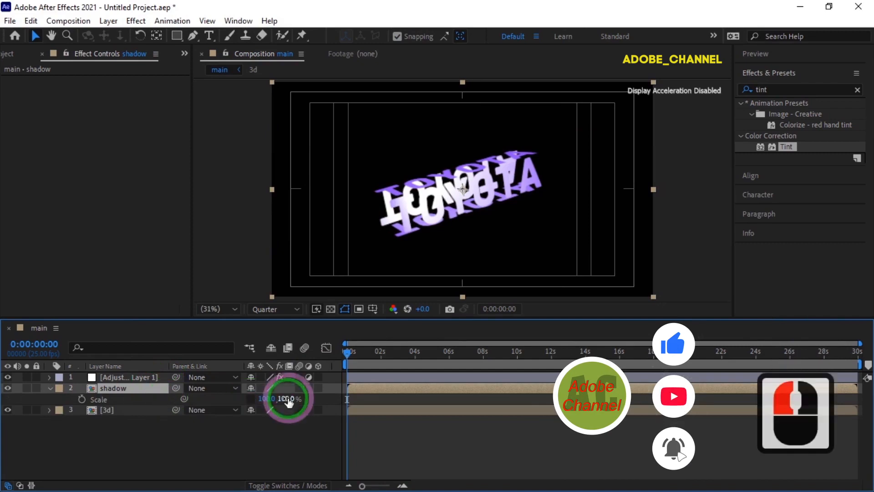
pyautogui.write('-100')
pyautogui.press('Return')
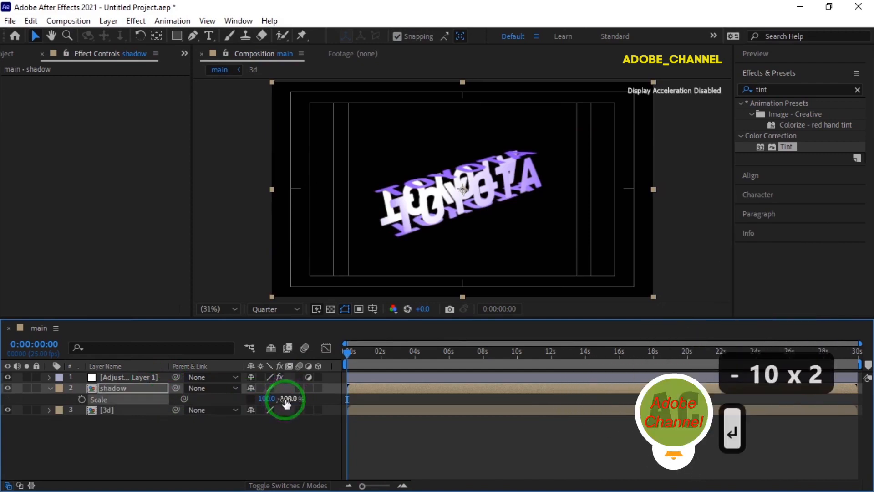
pyautogui.press('p')
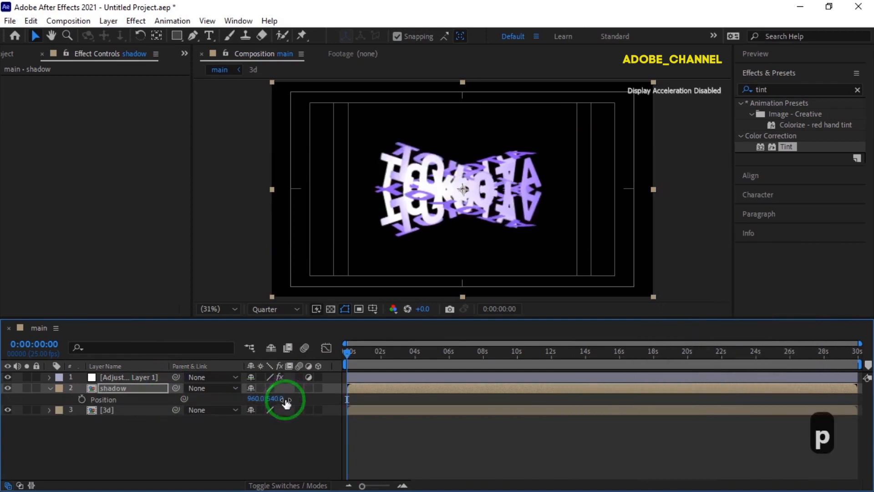
pyautogui.moveTo(272, 398); pyautogui.dragTo(600, 399)
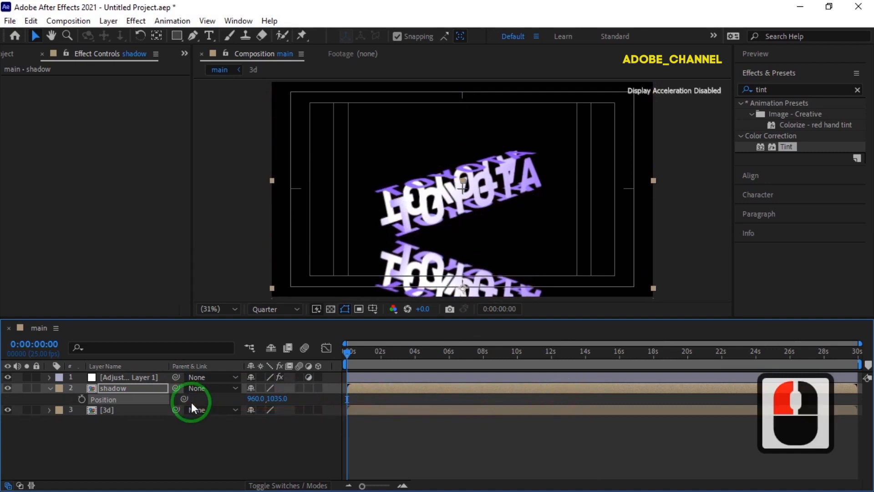
# Step: Set the shadow layer's opacity to 40%
pyautogui.hotkey('shift', 't')
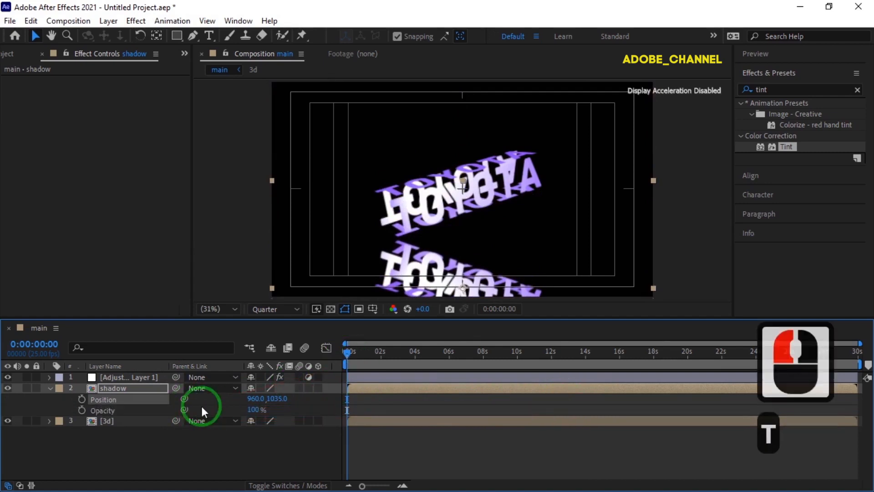
pyautogui.click(252, 409)
pyautogui.write('40')
pyautogui.press('Return')
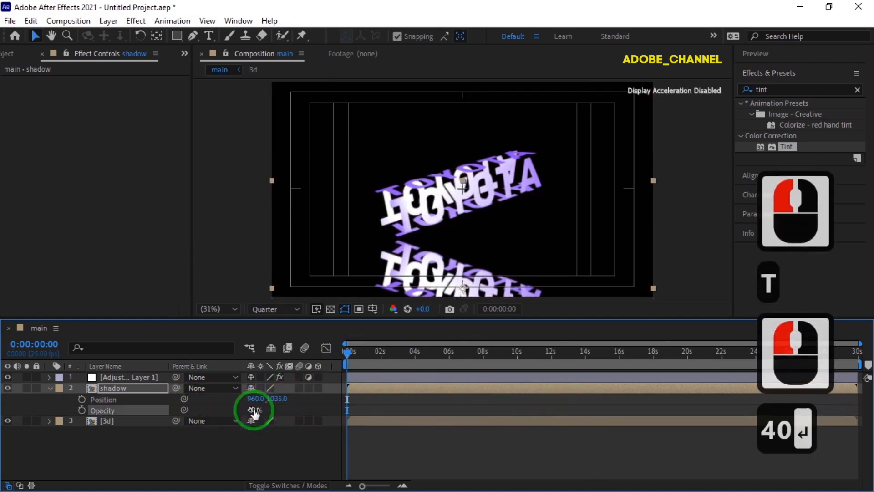
# Step: Check the reflection at several times and lower the shadow layer to a Y position of 1056
pyautogui.moveTo(346, 352); pyautogui.dragTo(462, 362)
pyautogui.moveTo(275, 399); pyautogui.dragTo(279, 398)
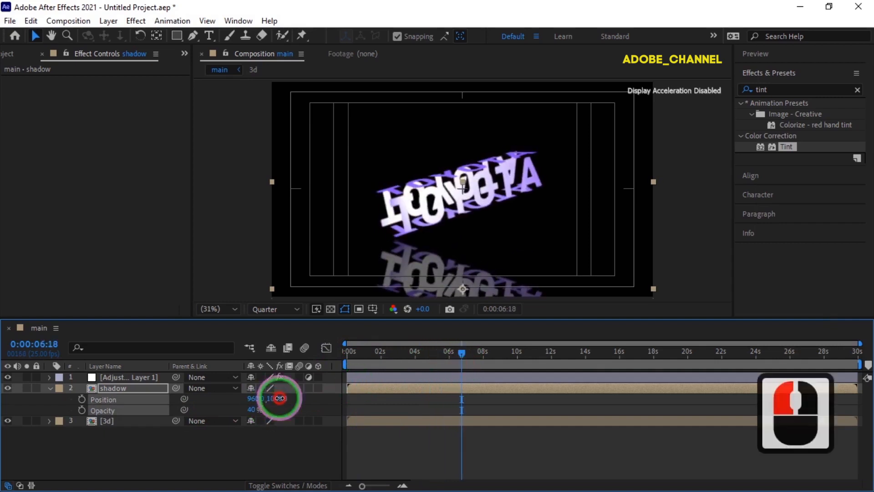
pyautogui.moveTo(468, 354); pyautogui.dragTo(542, 359)
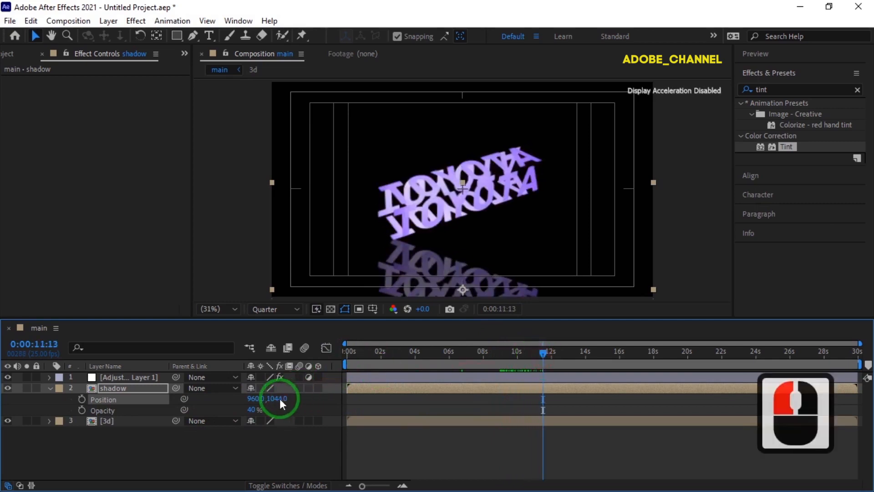
pyautogui.moveTo(279, 399); pyautogui.dragTo(286, 399)
# Step: Play the animation from the start of the composition to review the spinning text and its reflection
pyautogui.moveTo(542, 351); pyautogui.dragTo(339, 368)
pyautogui.click(802, 52)
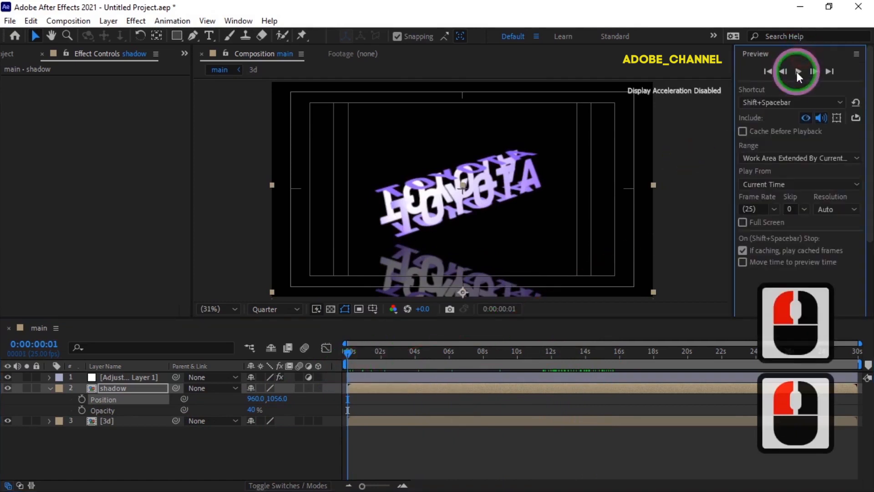
pyautogui.click(797, 73)
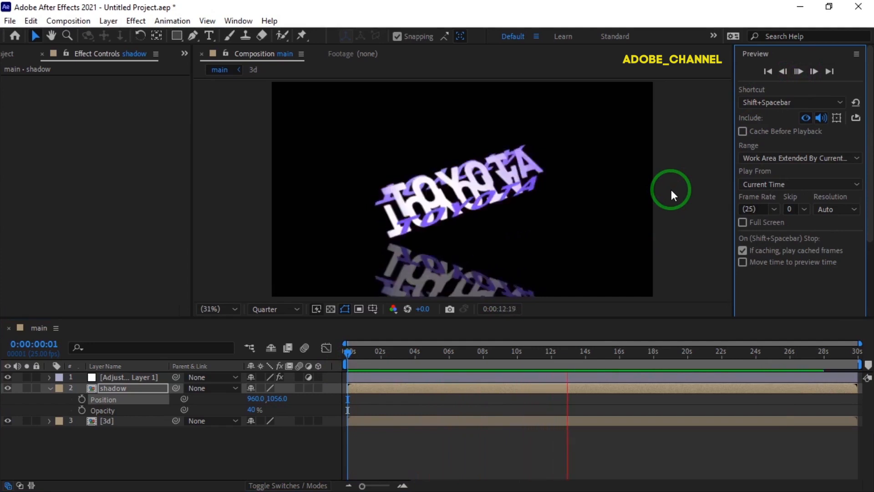
pyautogui.click(799, 73)
# Step: Hide the title/action safe guides in the composition view and collapse the shadow layer's properties
pyautogui.click(624, 185)
pyautogui.click(373, 310)
pyautogui.click(390, 321)
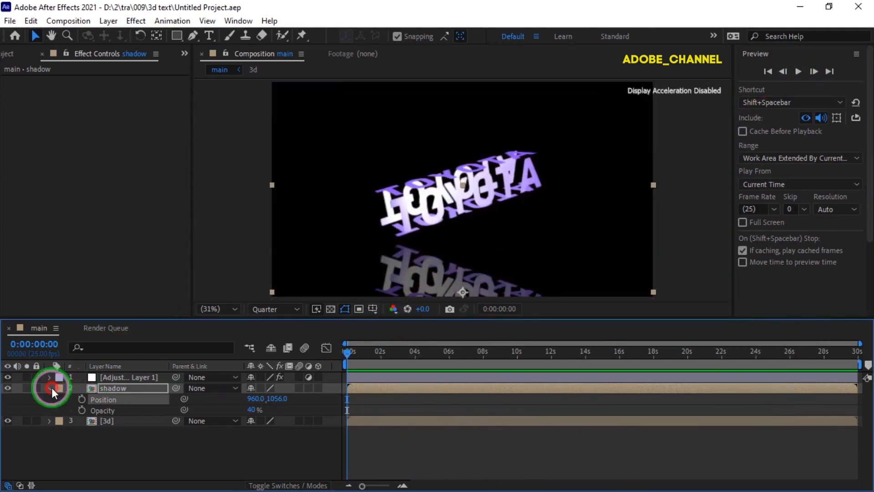
pyautogui.click(51, 386)
# Step: Pre-compose the adjustment, shadow and 3d layers together as Pre-comp 1
pyautogui.click(97, 409)
pyautogui.moveTo(97, 409); pyautogui.dragTo(119, 383)
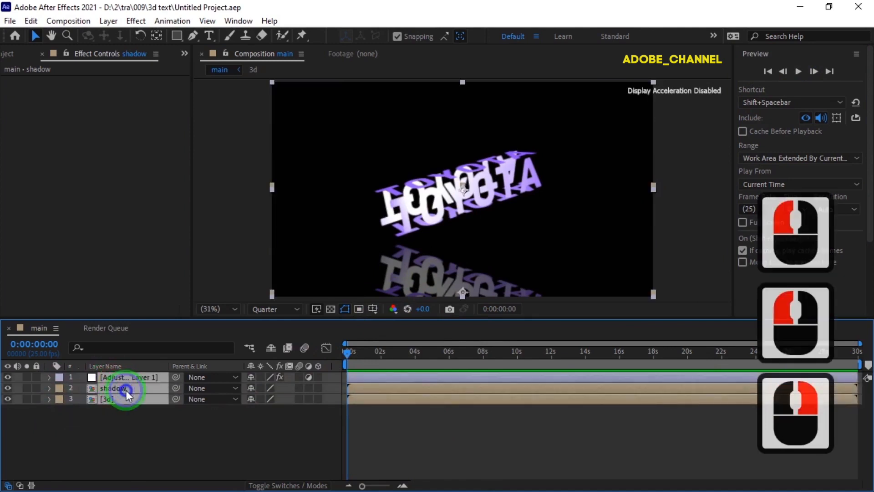
pyautogui.rightClick(126, 390)
pyautogui.click(160, 321)
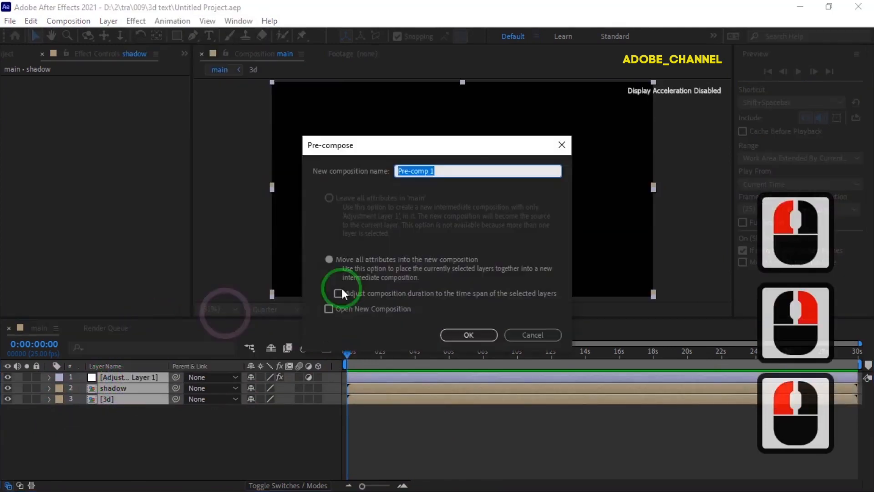
pyautogui.click(468, 334)
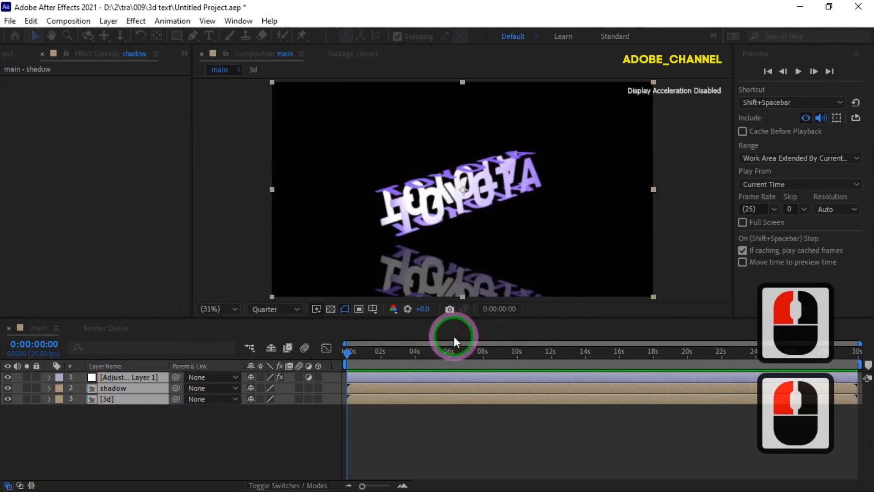
# Step: Create a 1920 x 1080 px black solid layer named bg in the main composition
pyautogui.rightClick(161, 434)
pyautogui.moveTo(224, 281)
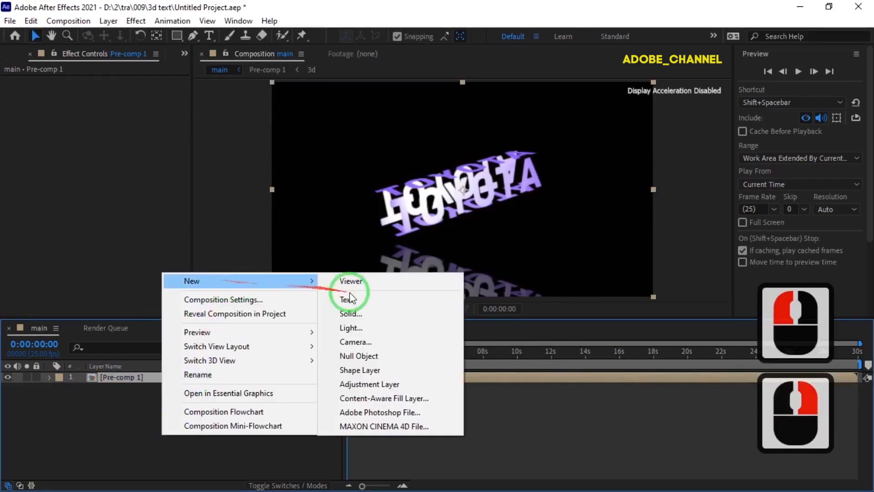
pyautogui.click(362, 313)
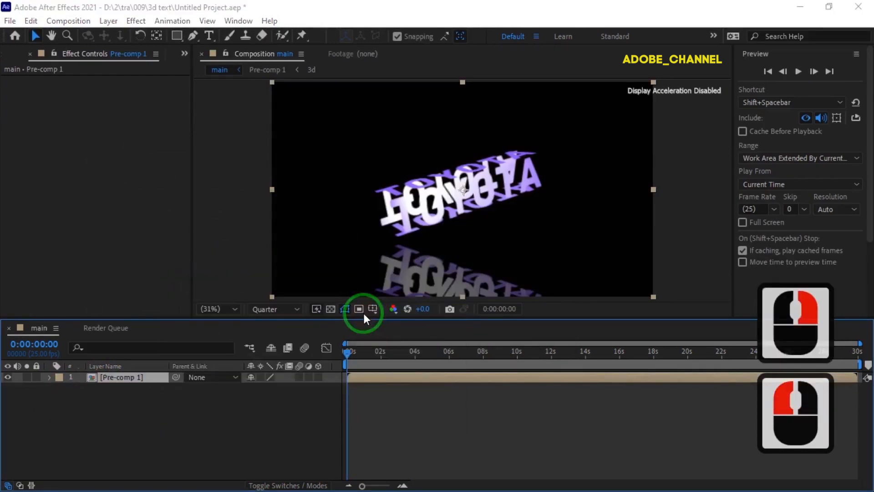
pyautogui.write('bg')
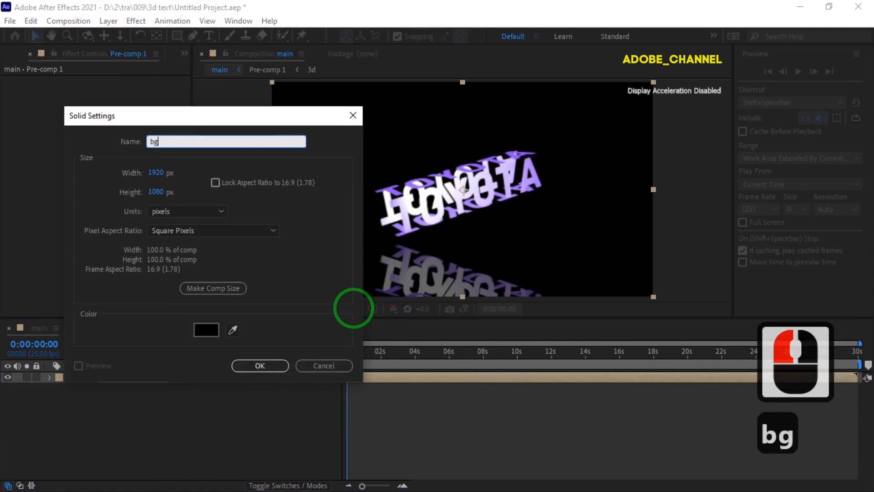
pyautogui.click(272, 367)
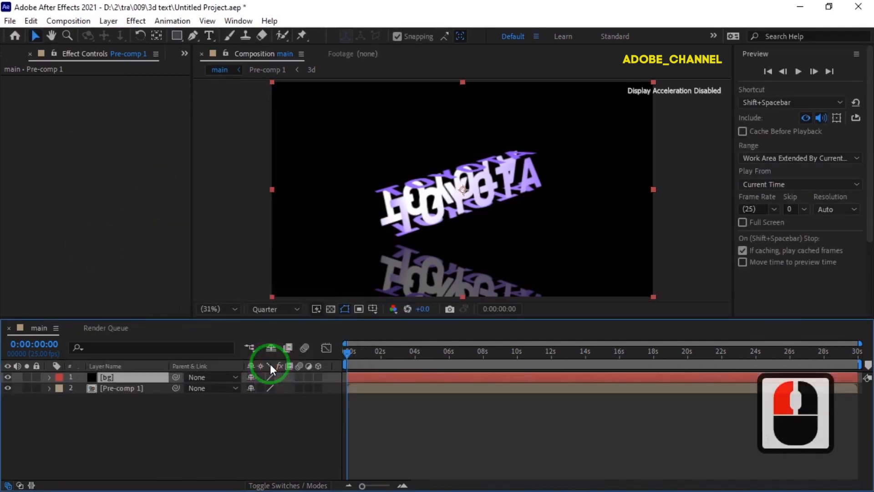
# Step: Find the Gradient Ramp effect and apply it to the bg solid
pyautogui.click(802, 55)
pyautogui.click(794, 74)
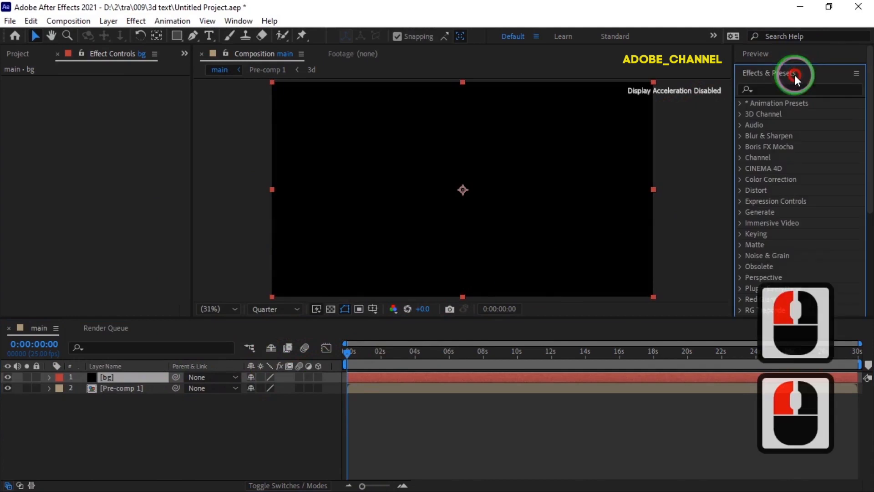
pyautogui.click(765, 85)
pyautogui.write('r')
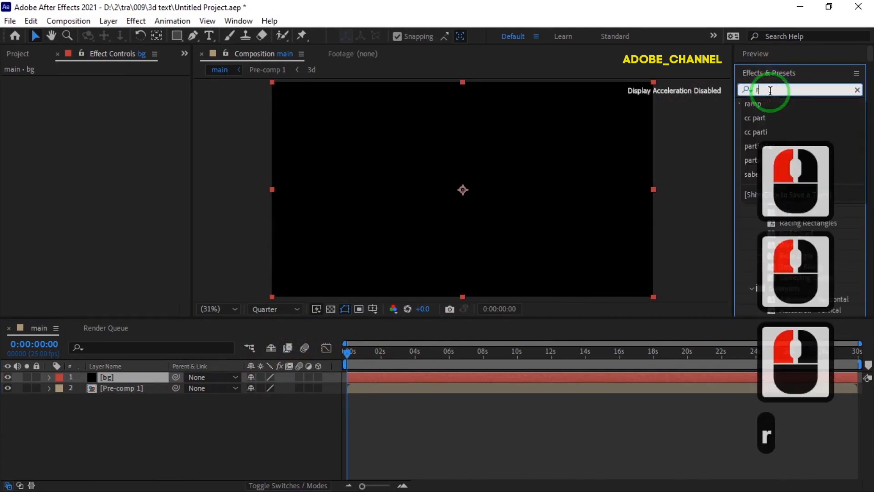
pyautogui.write('amp')
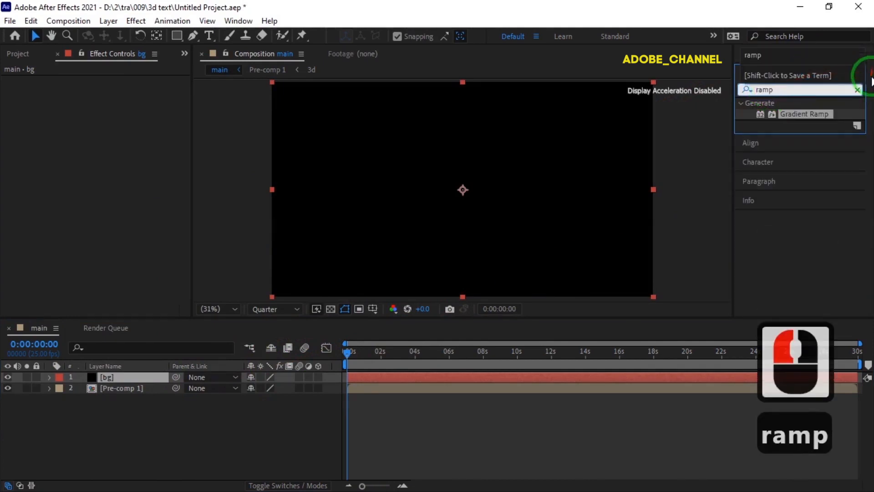
pyautogui.doubleClick(803, 114)
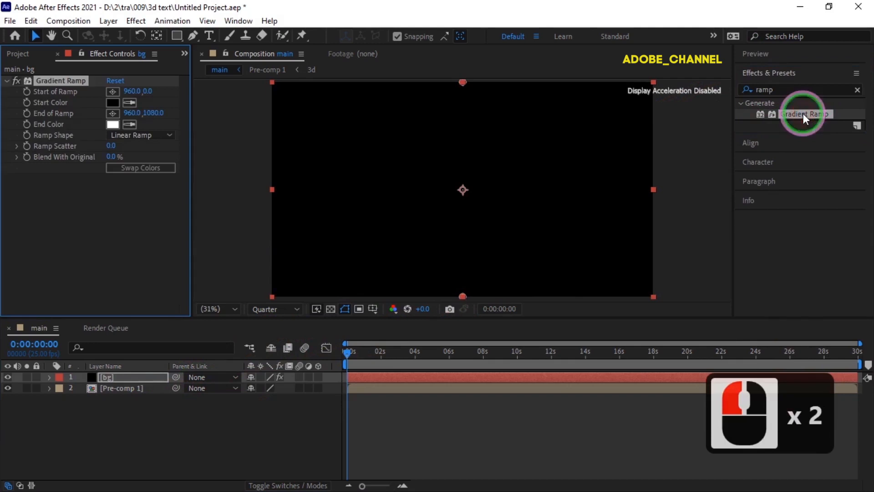
# Step: Set the Gradient Ramp's End Color to red F30B0B
pyautogui.doubleClick(112, 125)
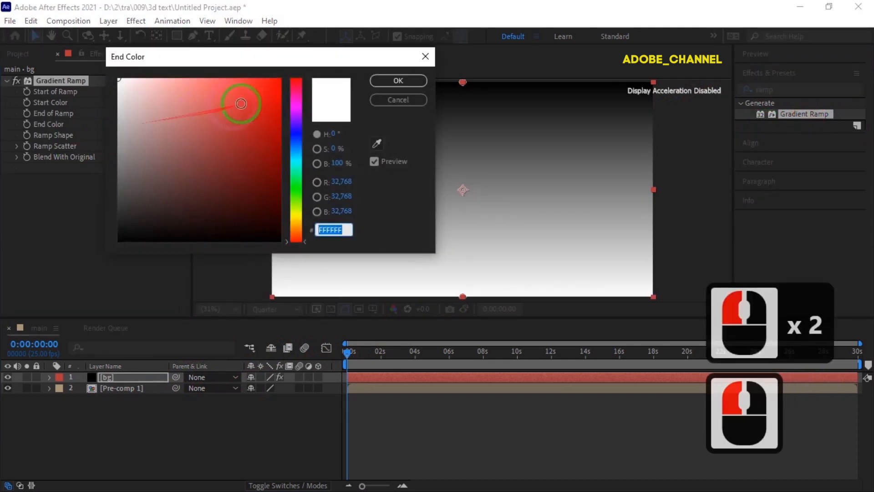
pyautogui.click(272, 85)
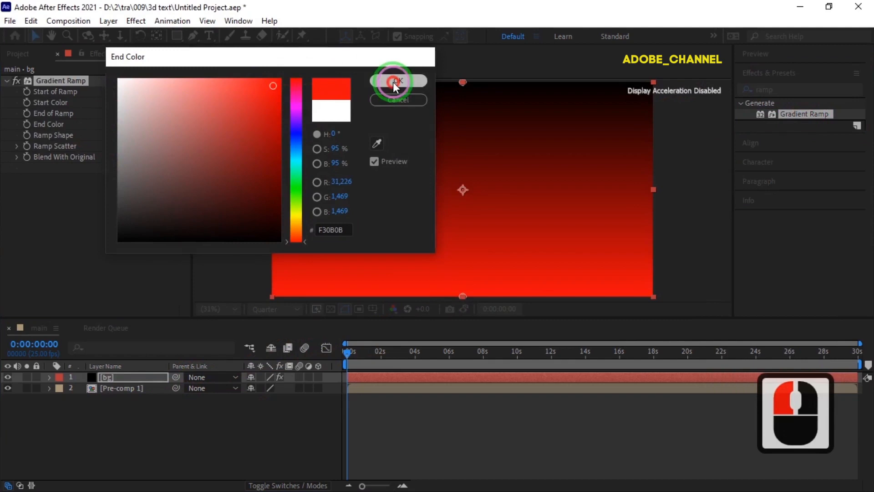
pyautogui.click(394, 81)
# Step: Set the Gradient Ramp's start point to a Y value of 540 and its Ramp Shape to Radial Ramp
pyautogui.click(148, 92)
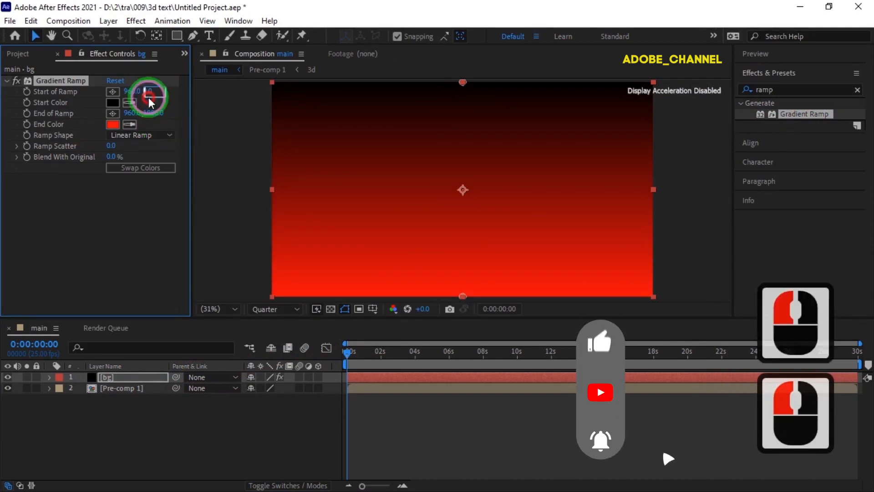
pyautogui.click(160, 133)
pyautogui.click(155, 162)
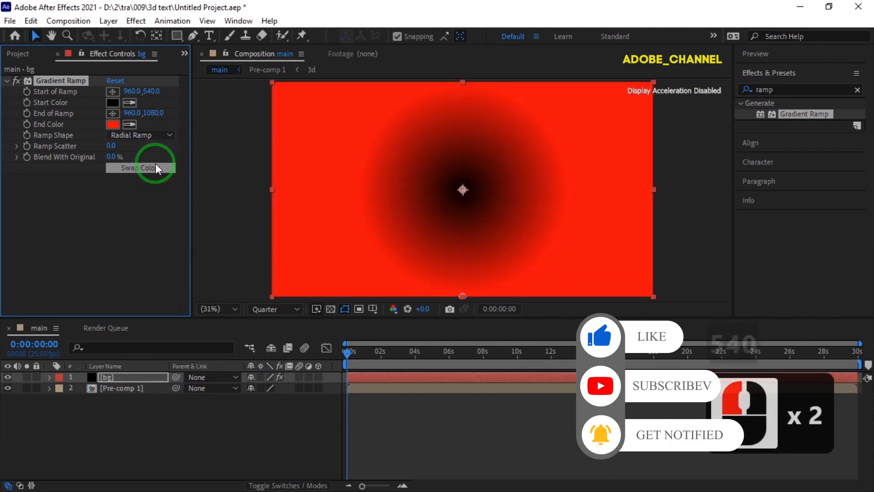
# Step: Swap the Gradient Ramp's start and end colors and set its End of Ramp Y value to 2223
pyautogui.click(153, 166)
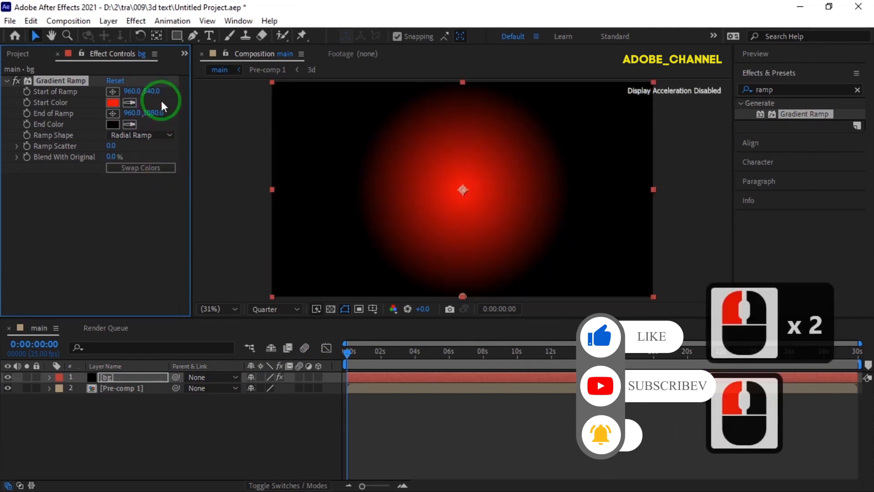
pyautogui.moveTo(155, 113); pyautogui.dragTo(860, 139)
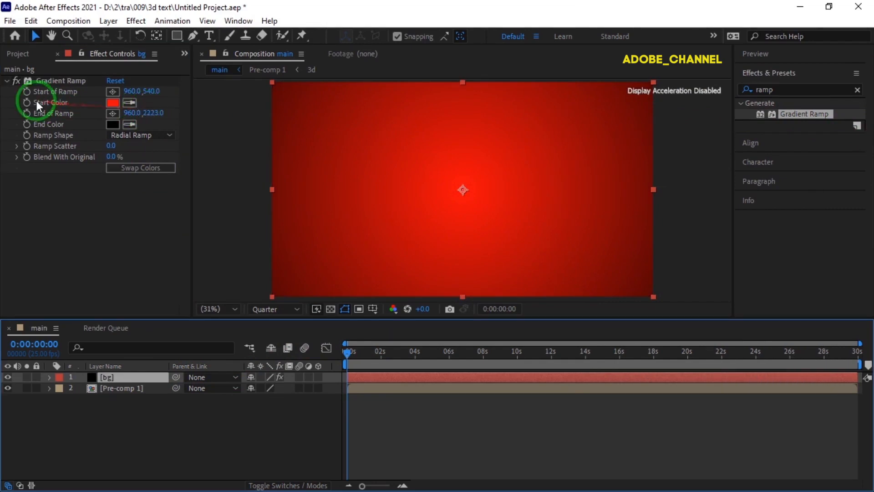
# Step: Enable Start Color keyframing at 0 s on the bg layer and add a second red keyframe at about 4 s
pyautogui.click(27, 103)
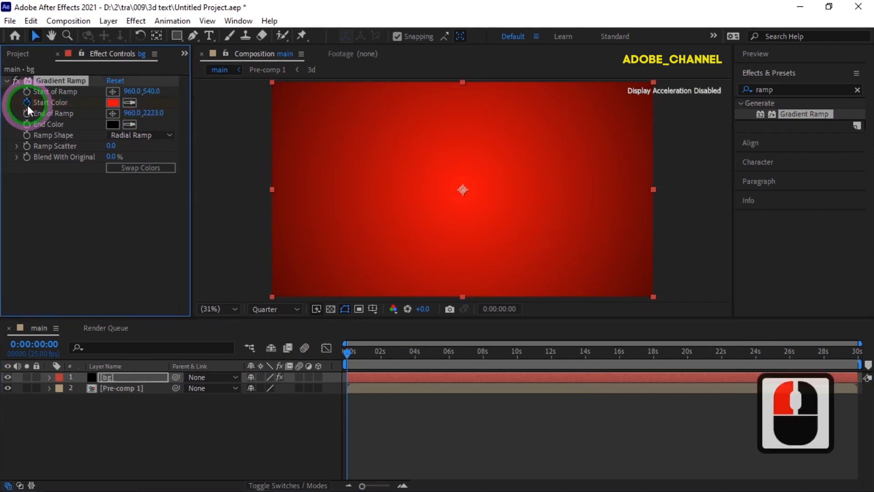
pyautogui.click(140, 376)
pyautogui.press('u')
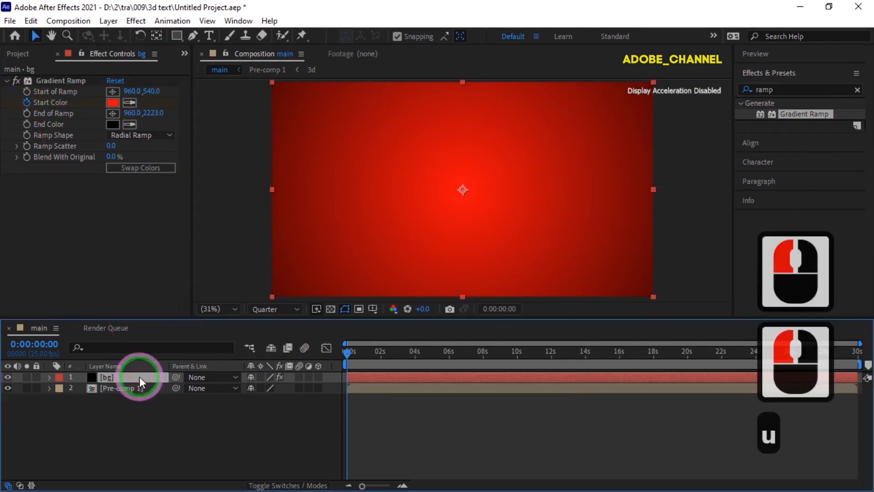
pyautogui.moveTo(348, 351); pyautogui.dragTo(414, 360)
pyautogui.click(18, 398)
pyautogui.click(343, 375)
# Step: Set the Gradient Ramp's Start Color to green 37F30B at 0:00:04:04
pyautogui.moveTo(415, 354); pyautogui.dragTo(418, 352)
pyautogui.click(254, 399)
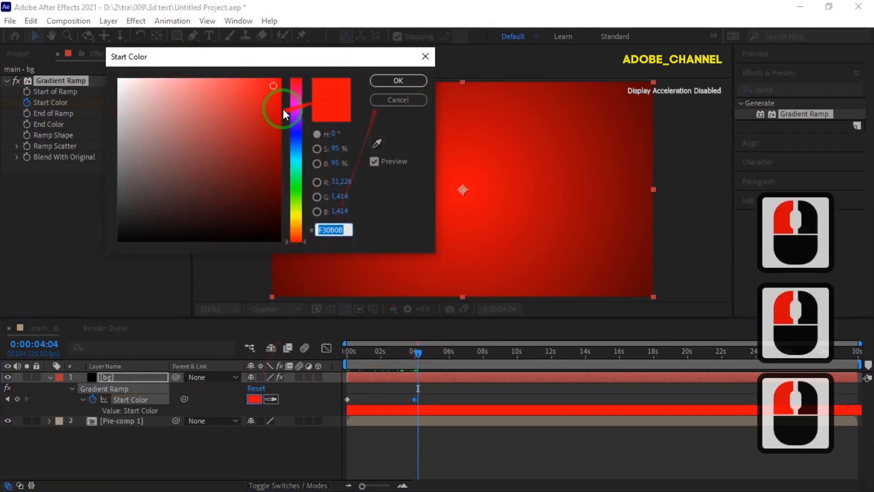
pyautogui.click(295, 193)
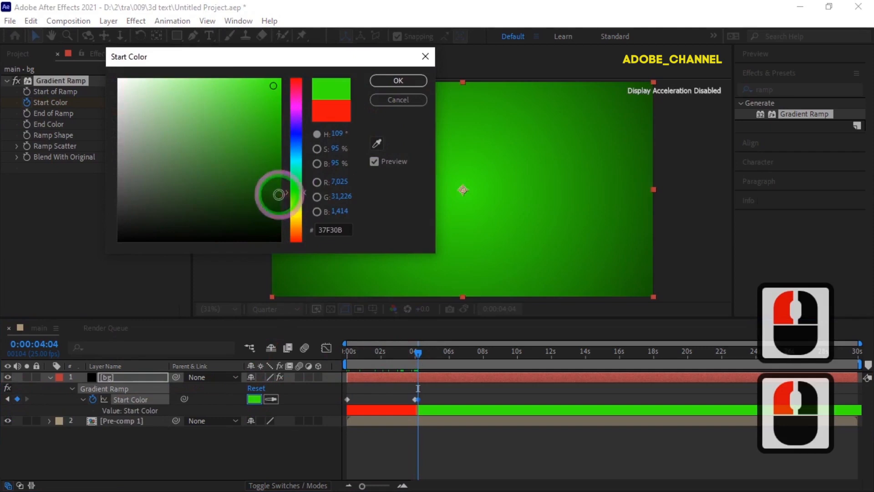
pyautogui.click(393, 82)
# Step: Add a Start Color keyframe at 0:00:08:01 that holds the green
pyautogui.click(418, 353)
pyautogui.moveTo(419, 359); pyautogui.dragTo(483, 359)
pyautogui.click(17, 399)
pyautogui.click(483, 353)
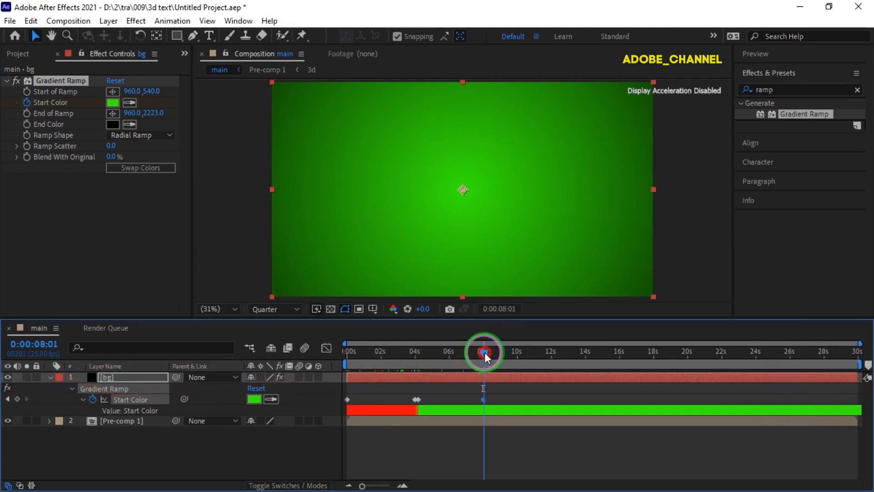
# Step: Add a Start Color keyframe at 0:00:08:06 and change its color to cyan
pyautogui.moveTo(485, 353); pyautogui.dragTo(487, 353)
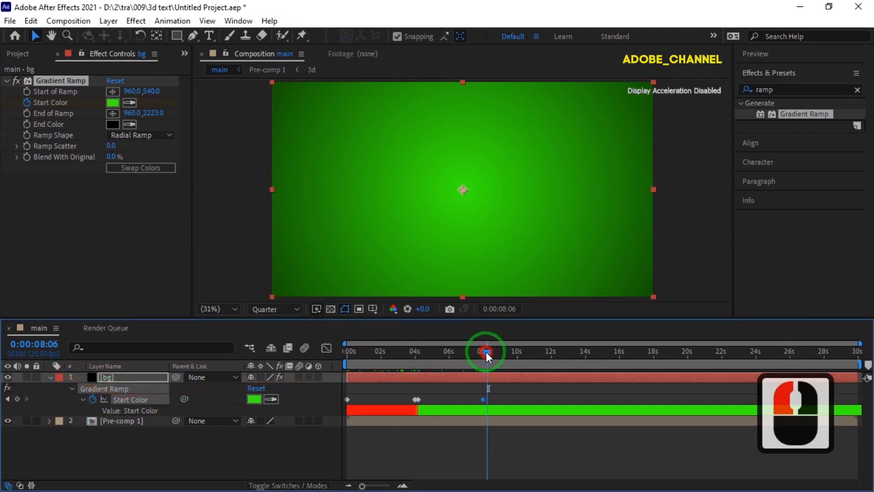
pyautogui.click(18, 398)
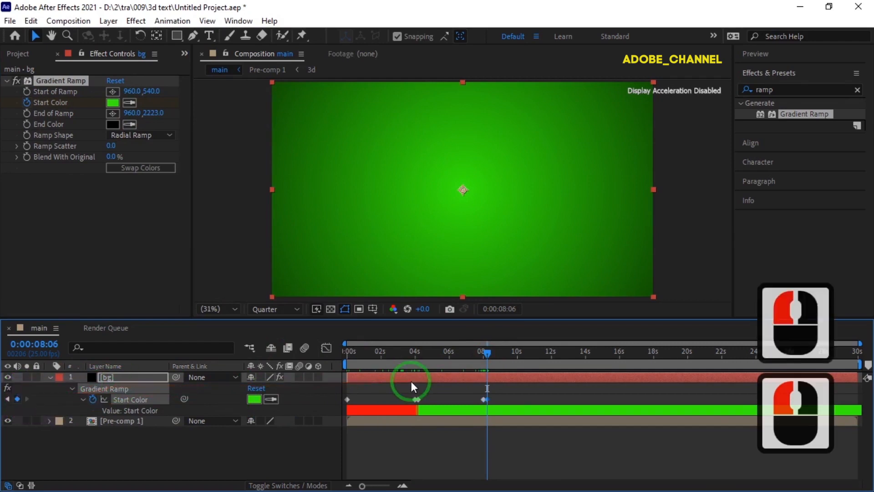
pyautogui.click(113, 103)
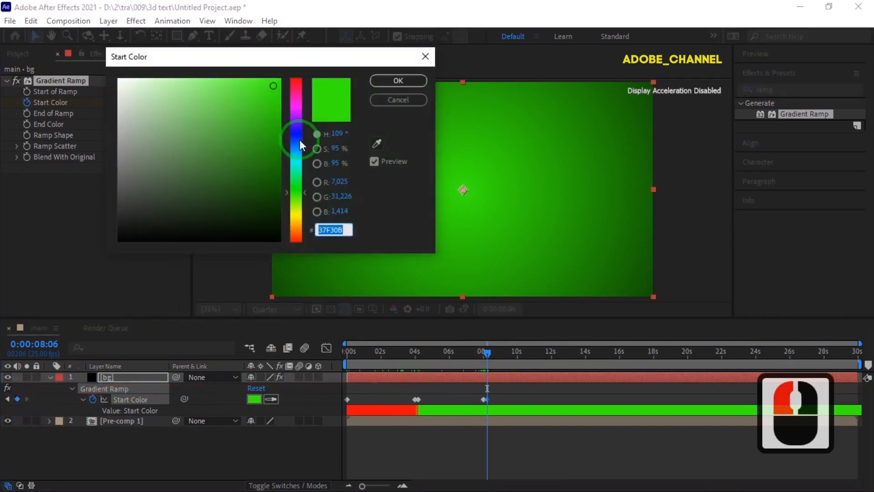
pyautogui.click(296, 163)
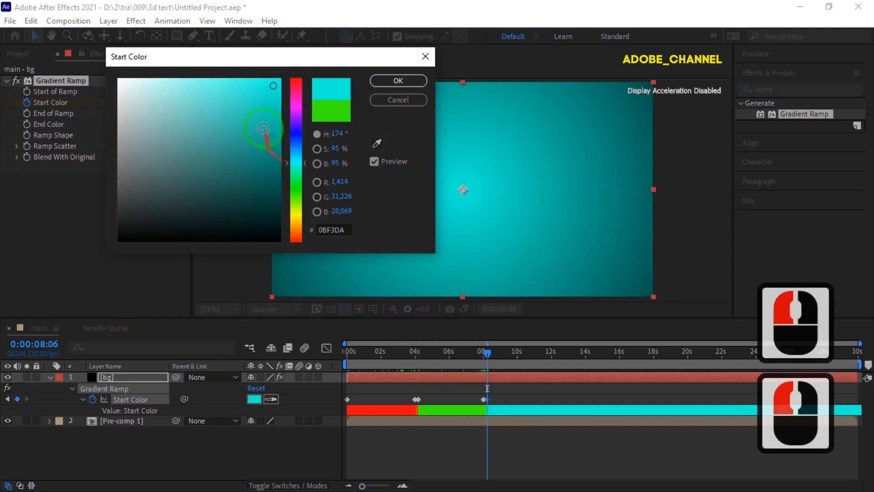
pyautogui.click(398, 81)
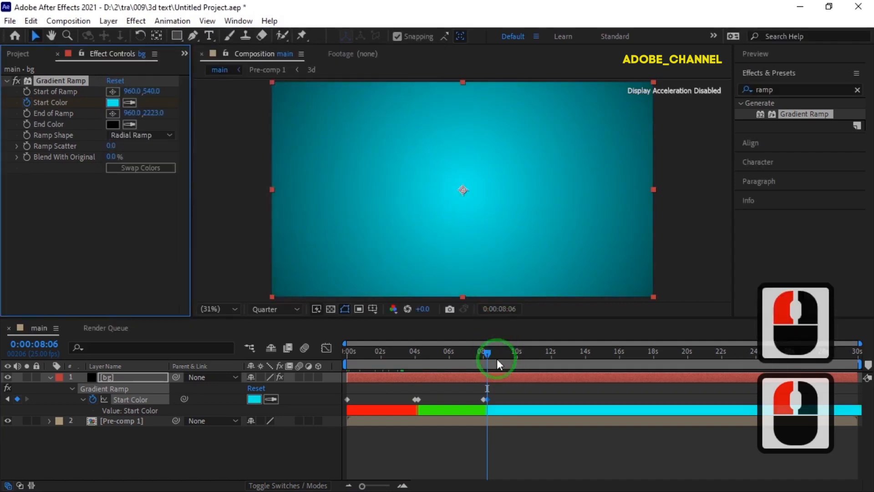
# Step: Hold the cyan Start Color with a keyframe at 0:00:12:00 and switch it to magenta at 0:00:12:05
pyautogui.moveTo(495, 353); pyautogui.dragTo(551, 358)
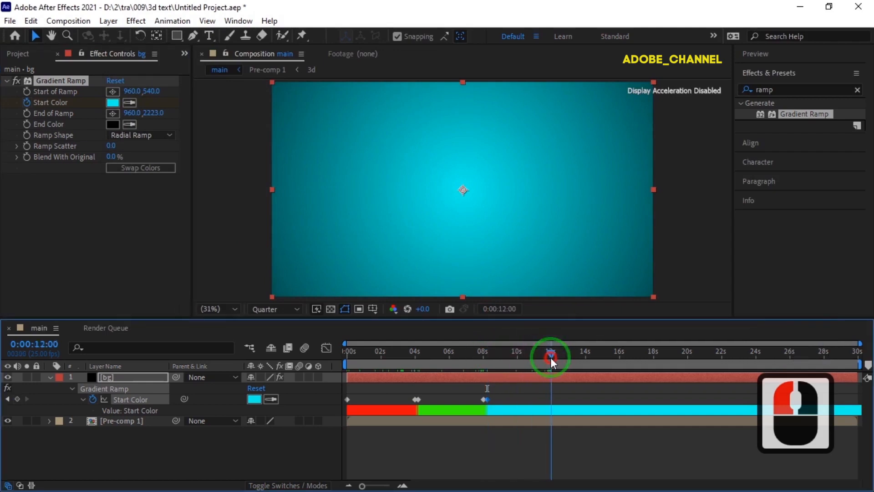
pyautogui.click(17, 399)
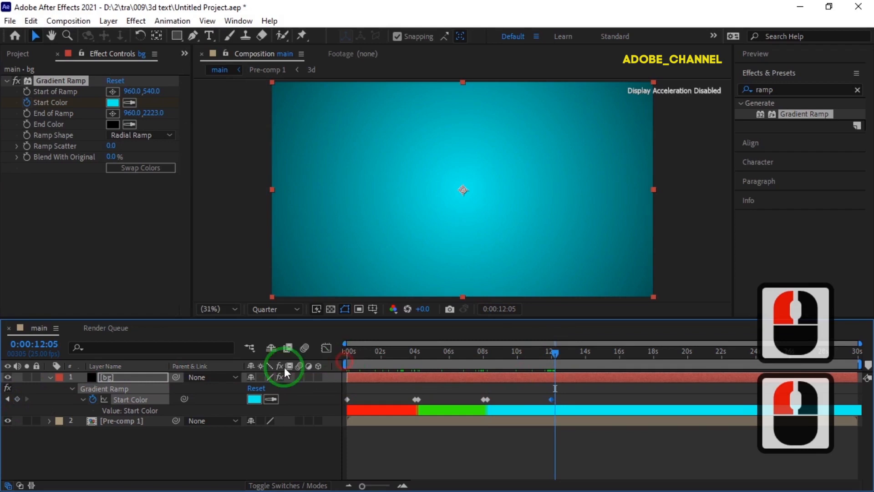
pyautogui.click(256, 399)
pyautogui.hotkey('ctrl', 'v')
pyautogui.click(396, 81)
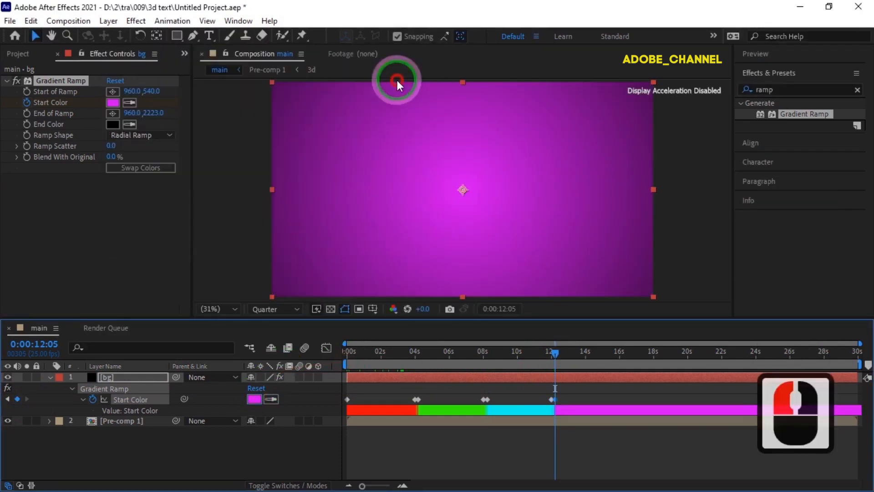
# Step: Shorten the work area to end at about 16 s, return to 0 s and show the preview controls
pyautogui.moveTo(861, 365); pyautogui.dragTo(618, 367)
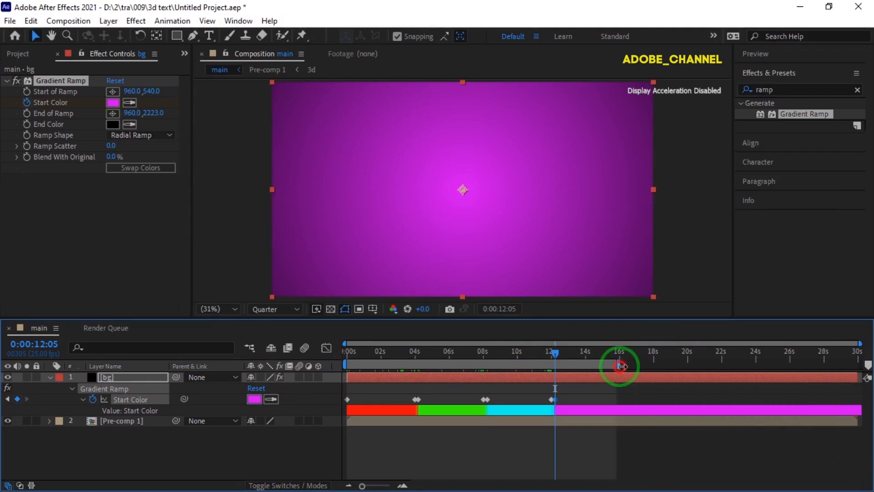
pyautogui.moveTo(556, 360); pyautogui.dragTo(320, 364)
pyautogui.click(797, 52)
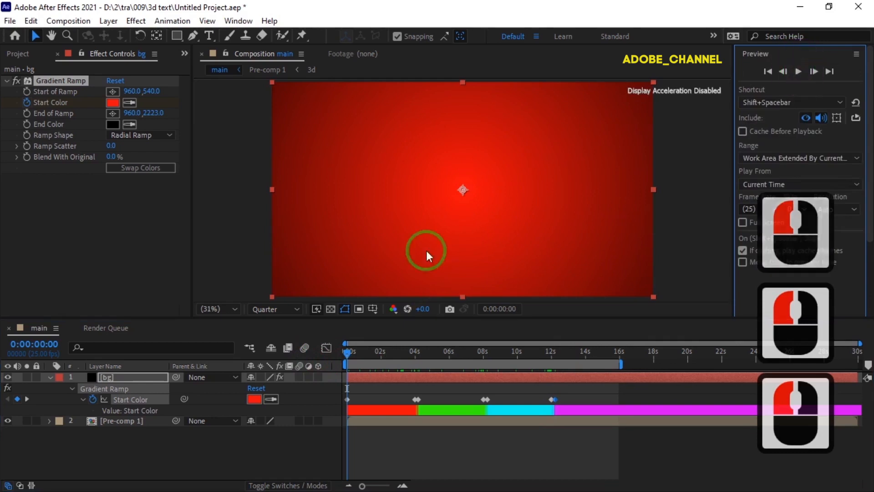
# Step: Collapse the bg layer's properties, move it beneath Pre-comp 1 and preview the animation
pyautogui.click(50, 377)
pyautogui.moveTo(127, 378); pyautogui.dragTo(118, 403)
pyautogui.click(798, 71)
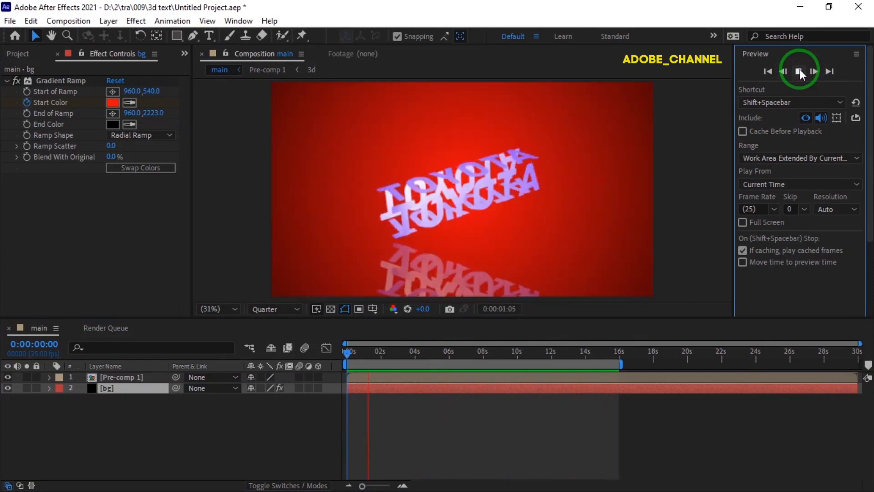
pyautogui.click(800, 71)
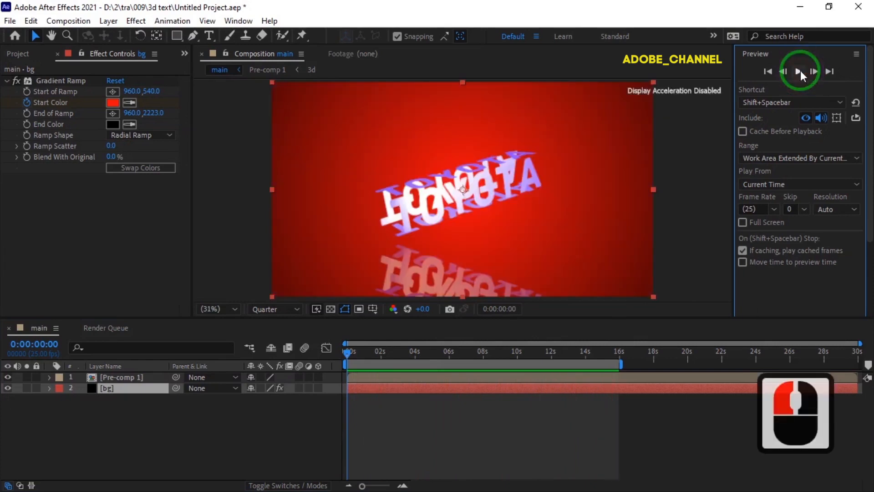